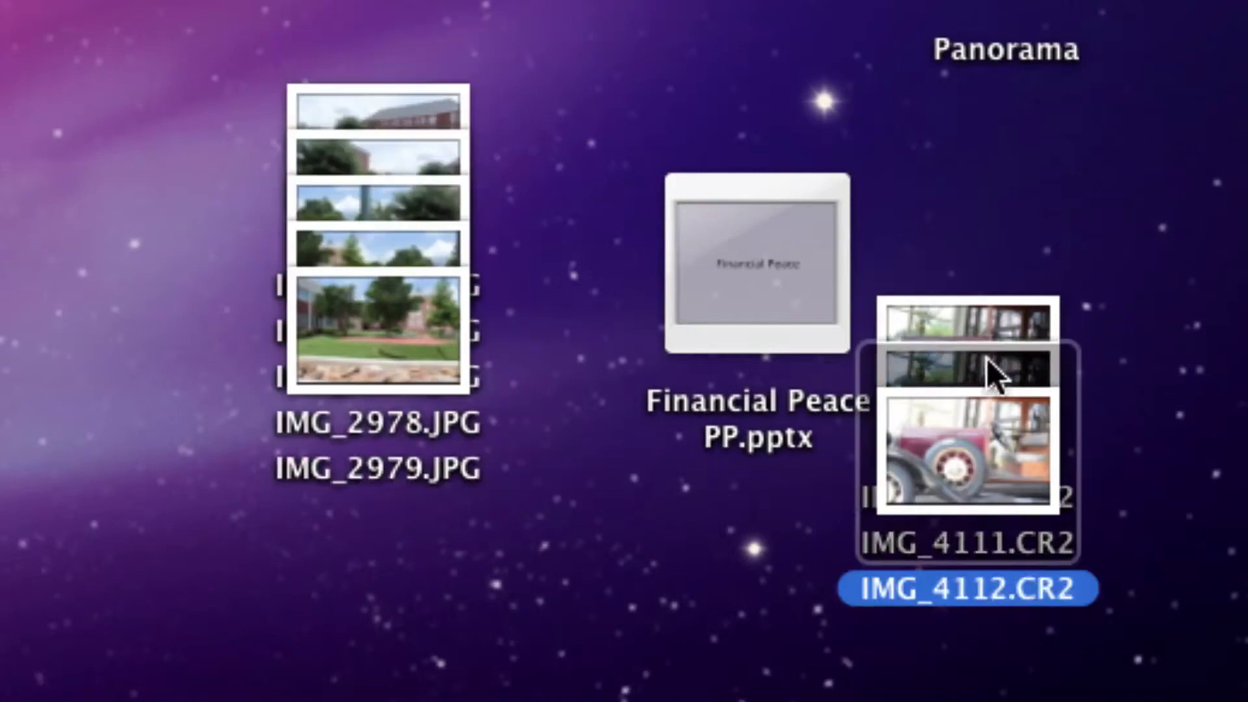
Step: Switch to Adobe Photoshop CS6 and start the Merge to HDR Pro automation
click(1109, 466)
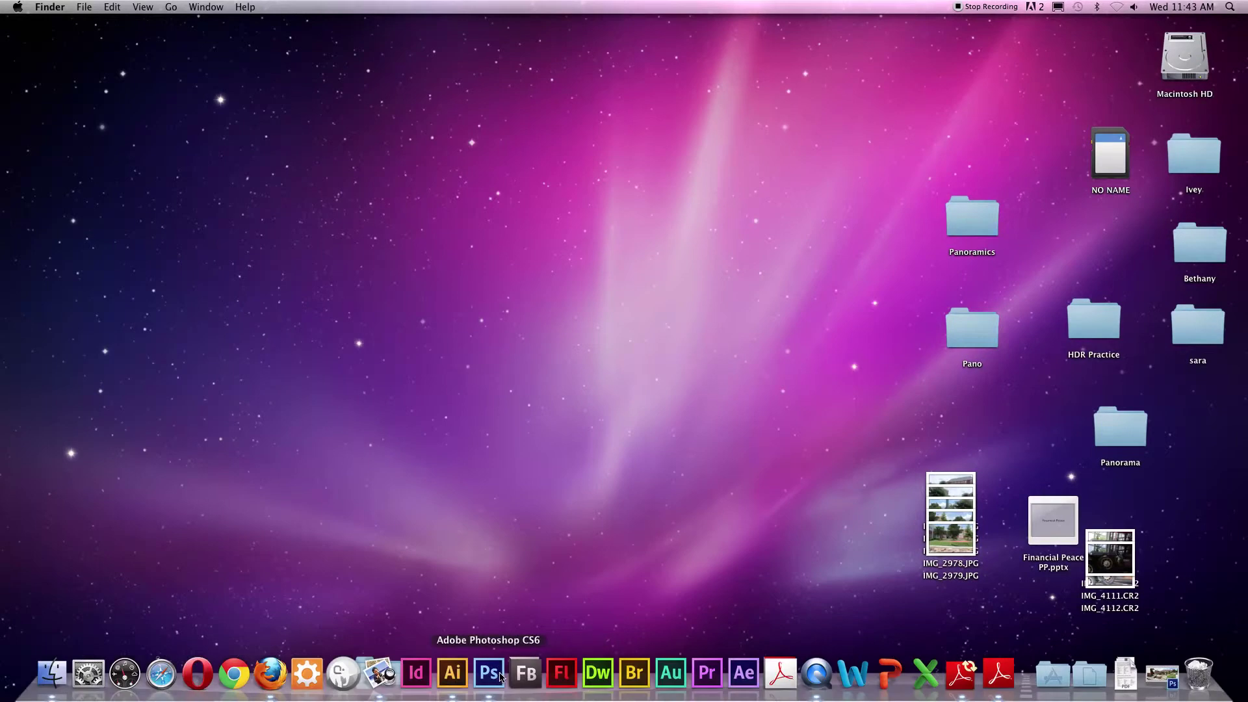
click(490, 672)
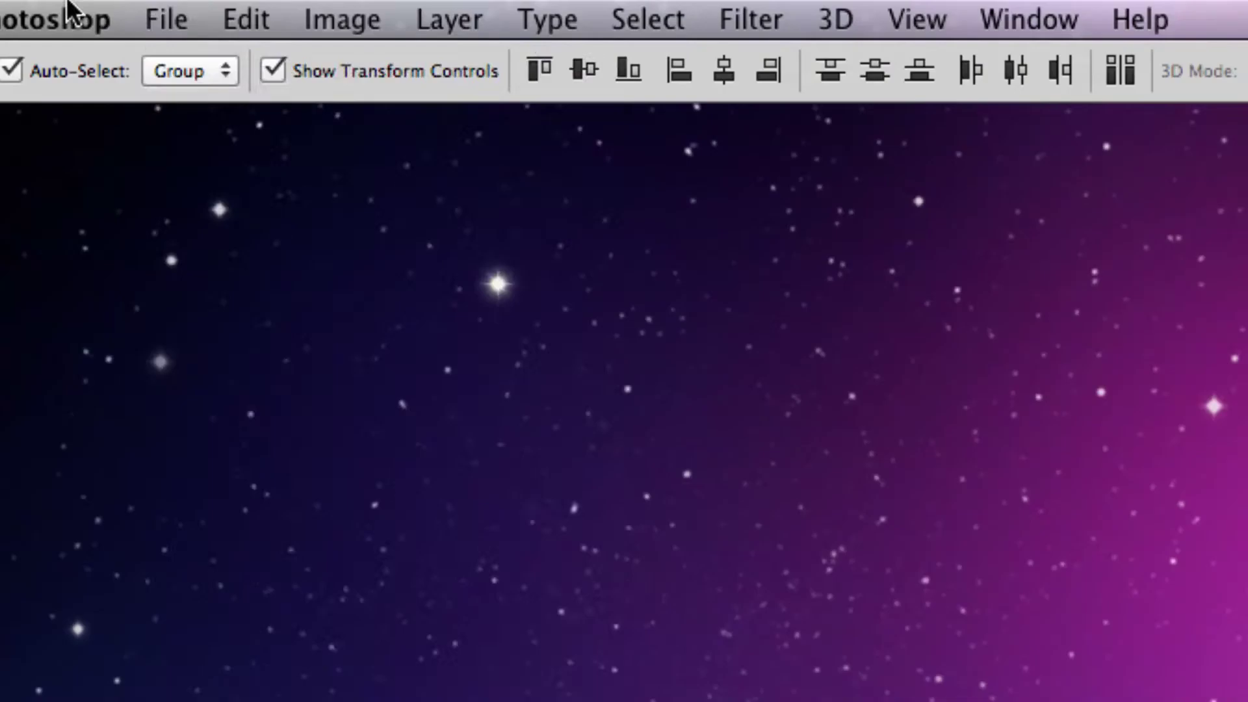
click(103, 6)
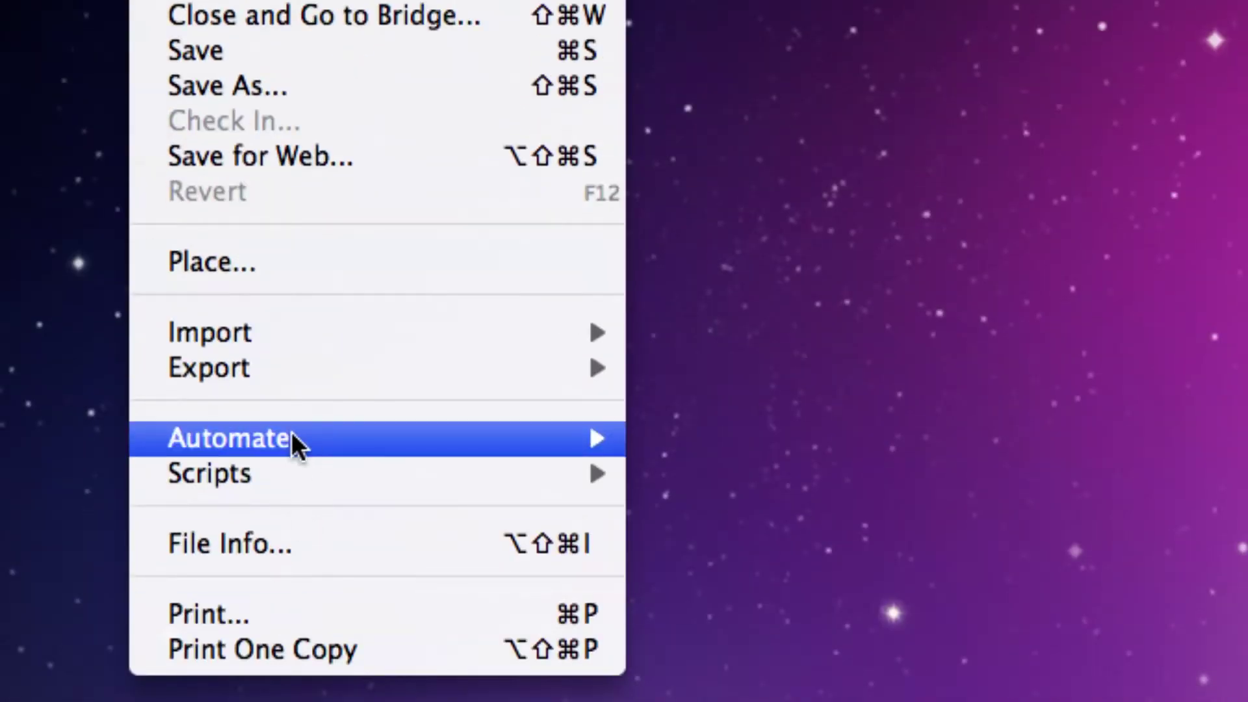
mouse_move(291, 431)
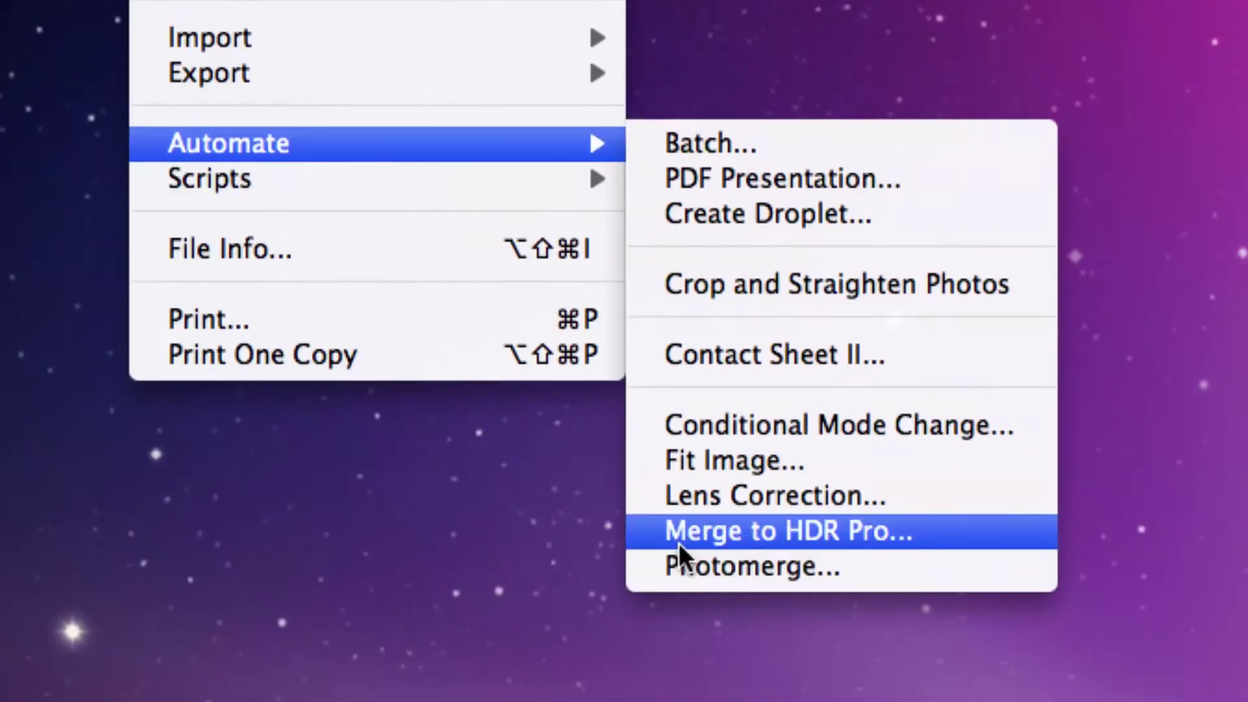
click(847, 533)
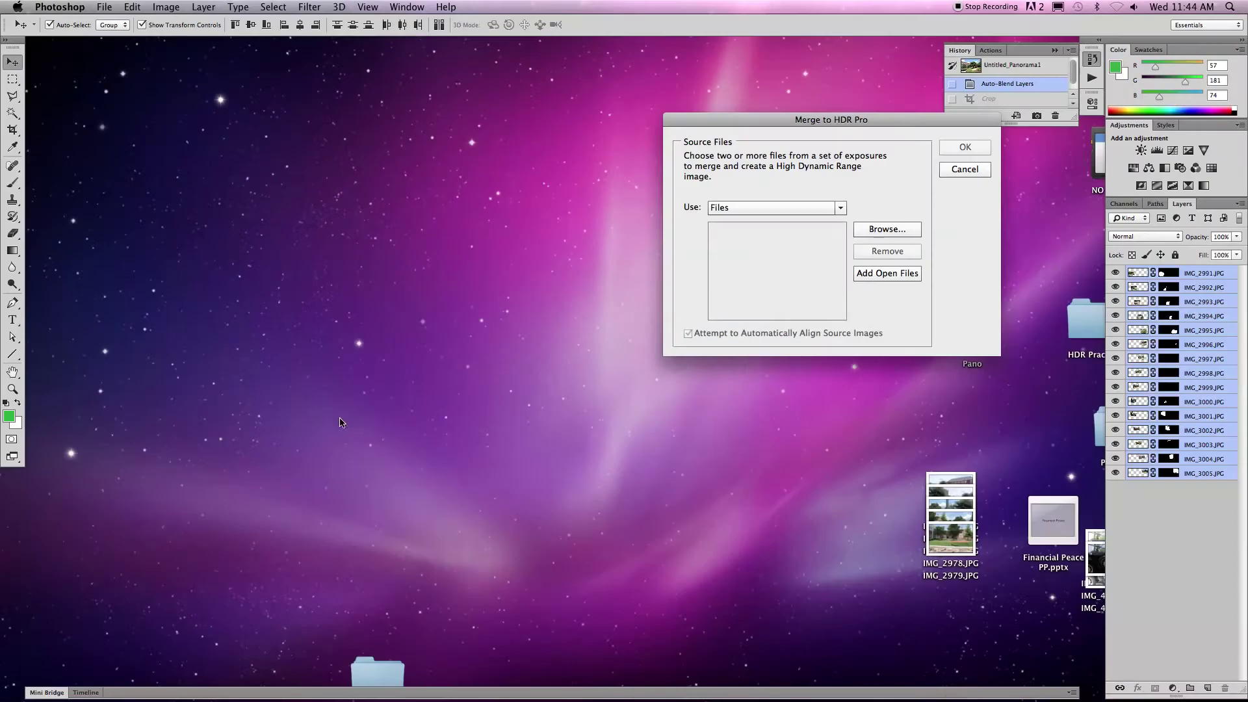
drag(802, 119, 468, 131)
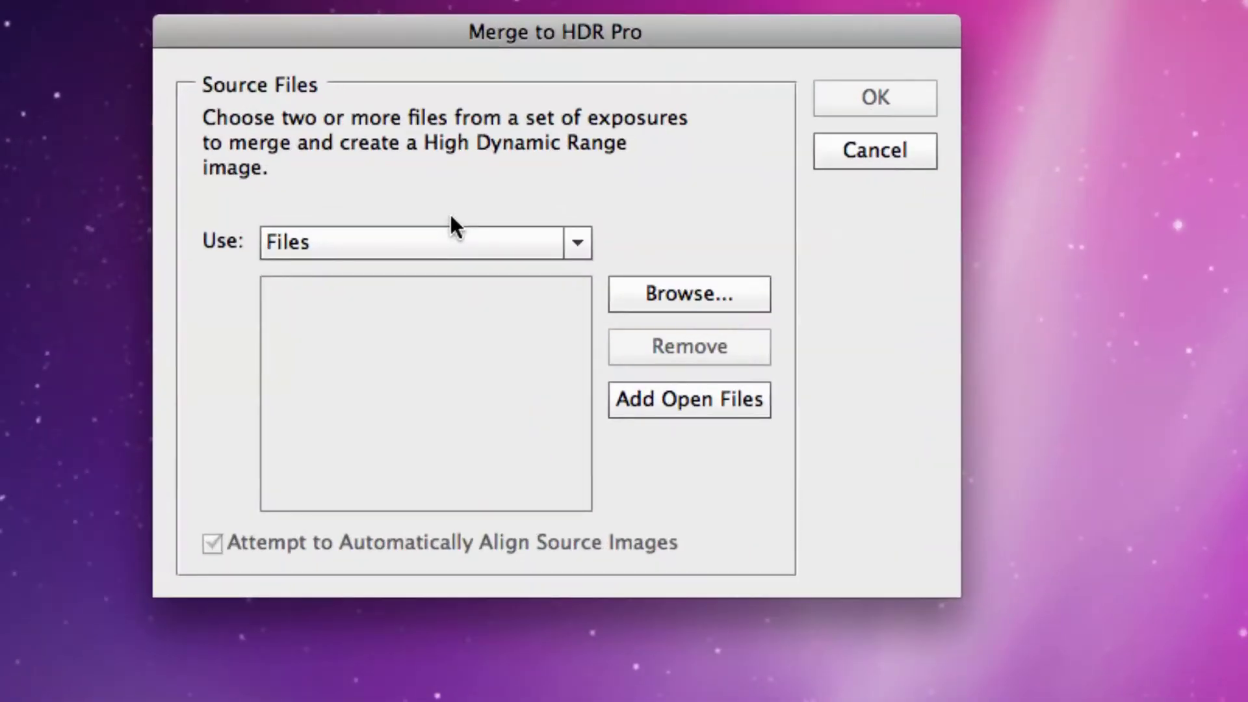
Step: Add IMG_4110.CR2, IMG_4111.CR2 and IMG_4112.CR2 from the Desktop as source files and run the merge
click(687, 299)
drag(1079, 177, 438, 13)
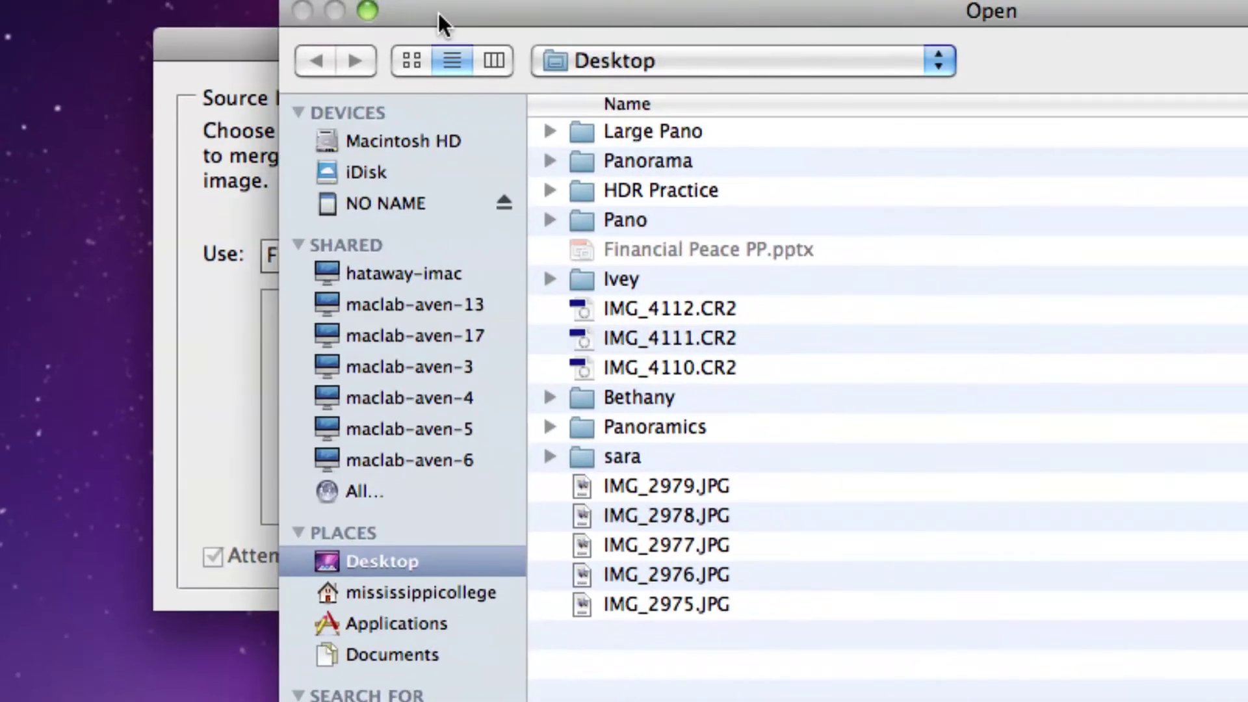
click(672, 309)
shift+click(676, 364)
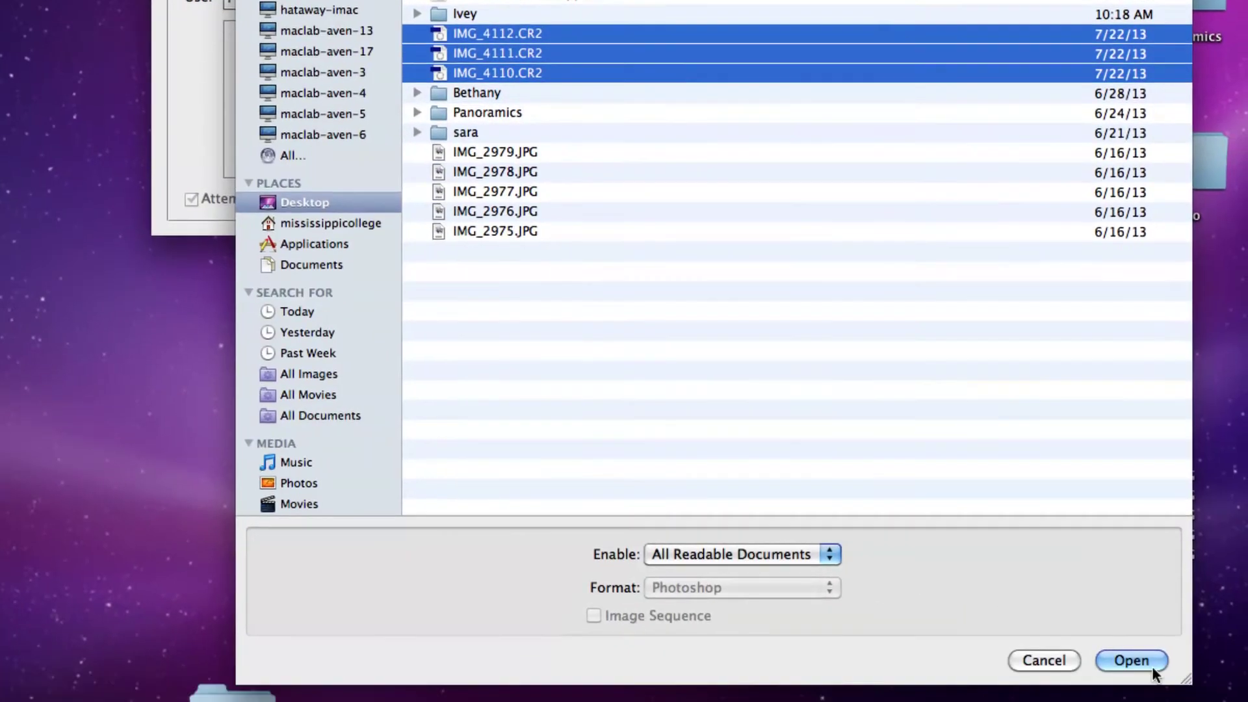
click(1130, 667)
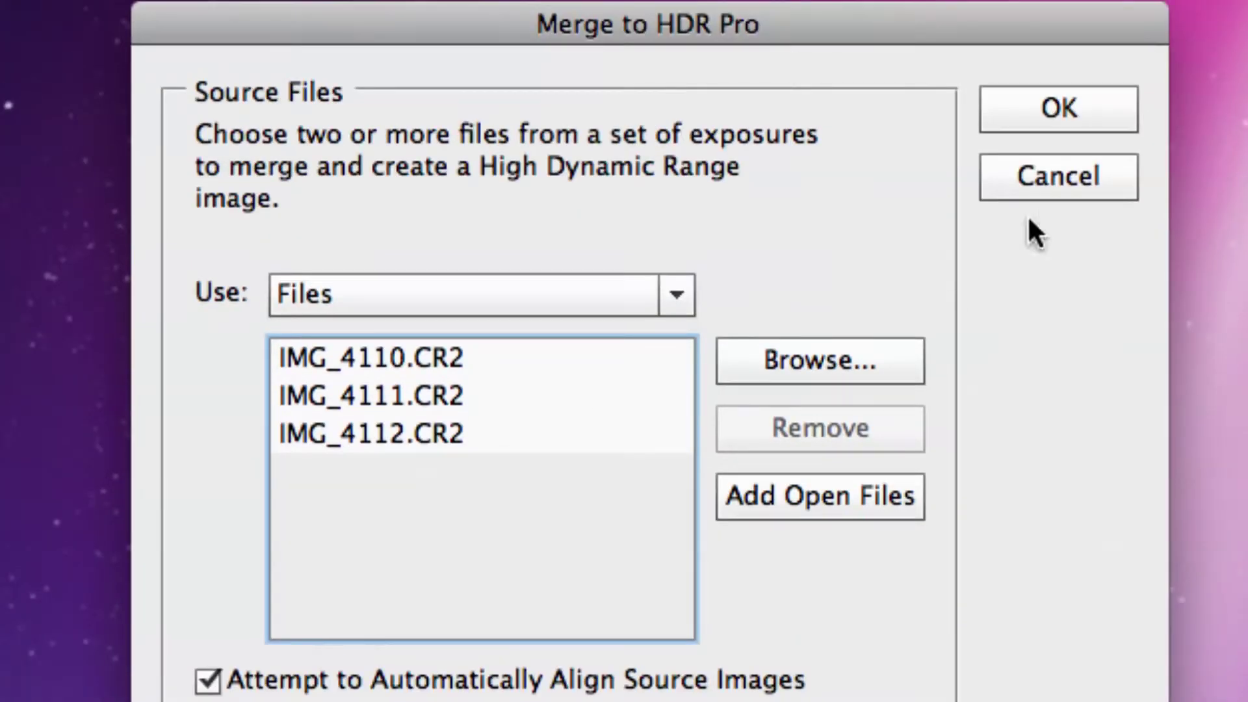
click(1033, 120)
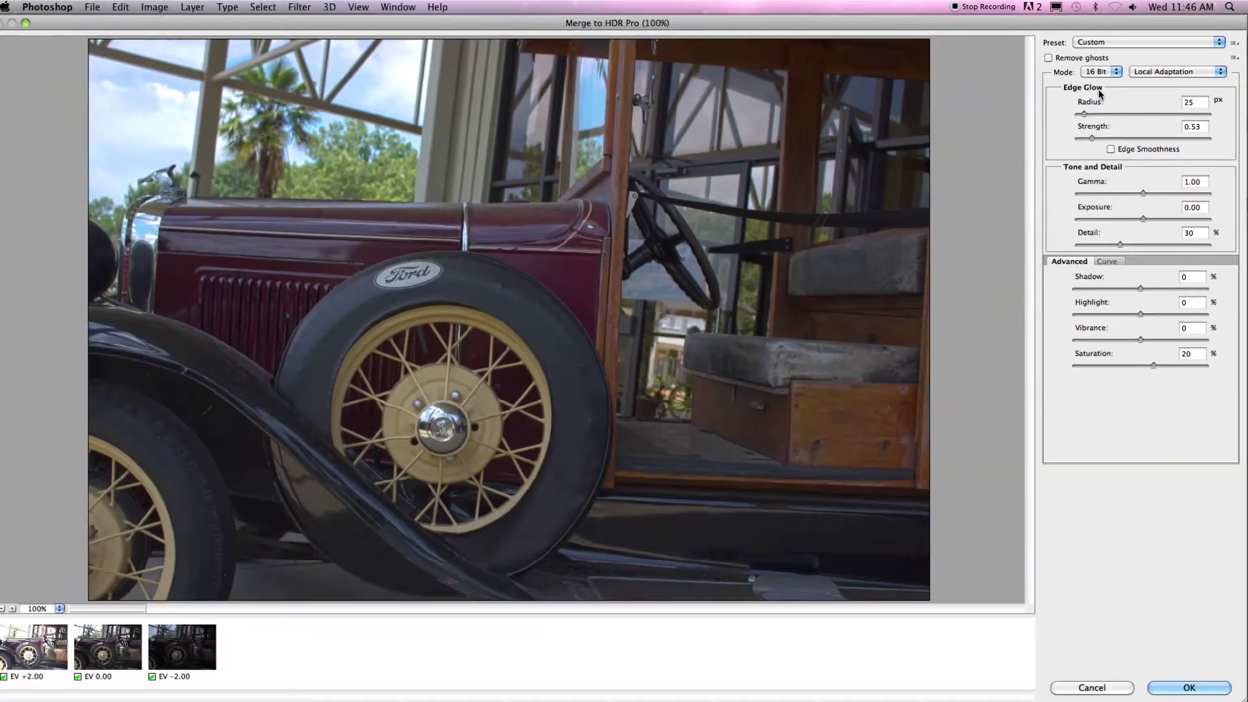
Step: Set the edge glow radius to 500 px and try low and high strengths from 0.10 to 3.90
drag(1021, 159, 1033, 157)
drag(1087, 116, 1211, 114)
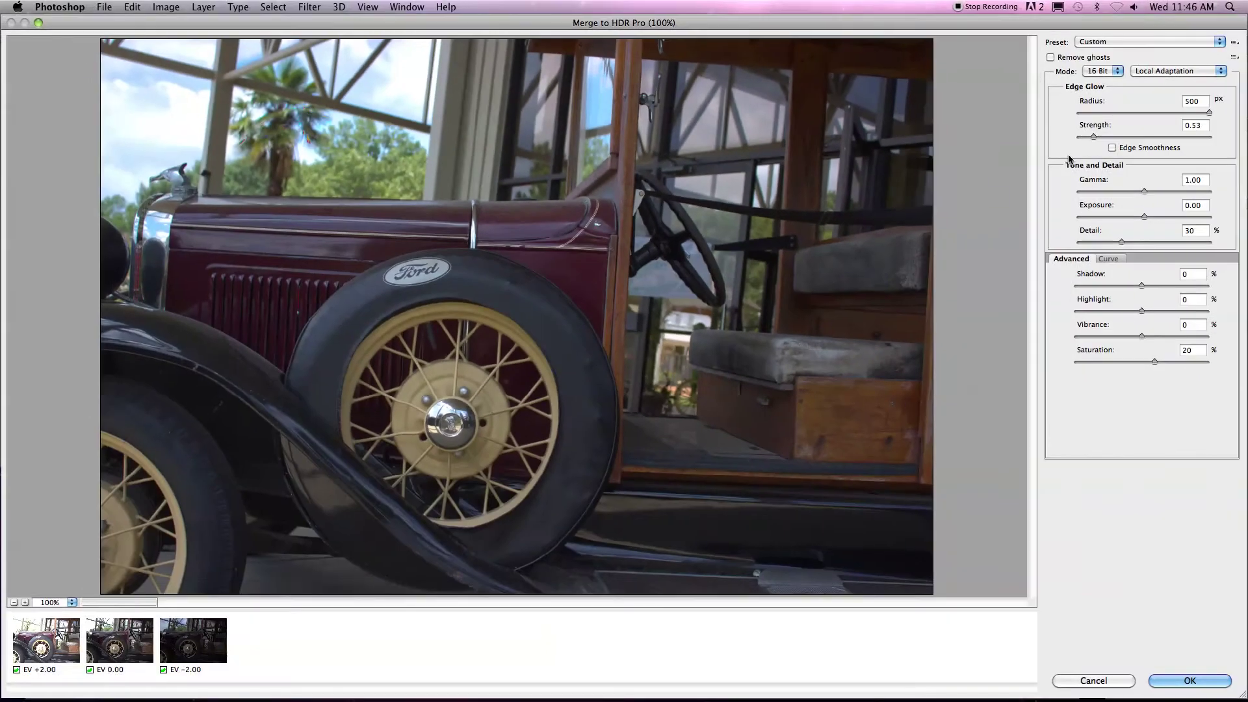
drag(1093, 137, 1175, 139)
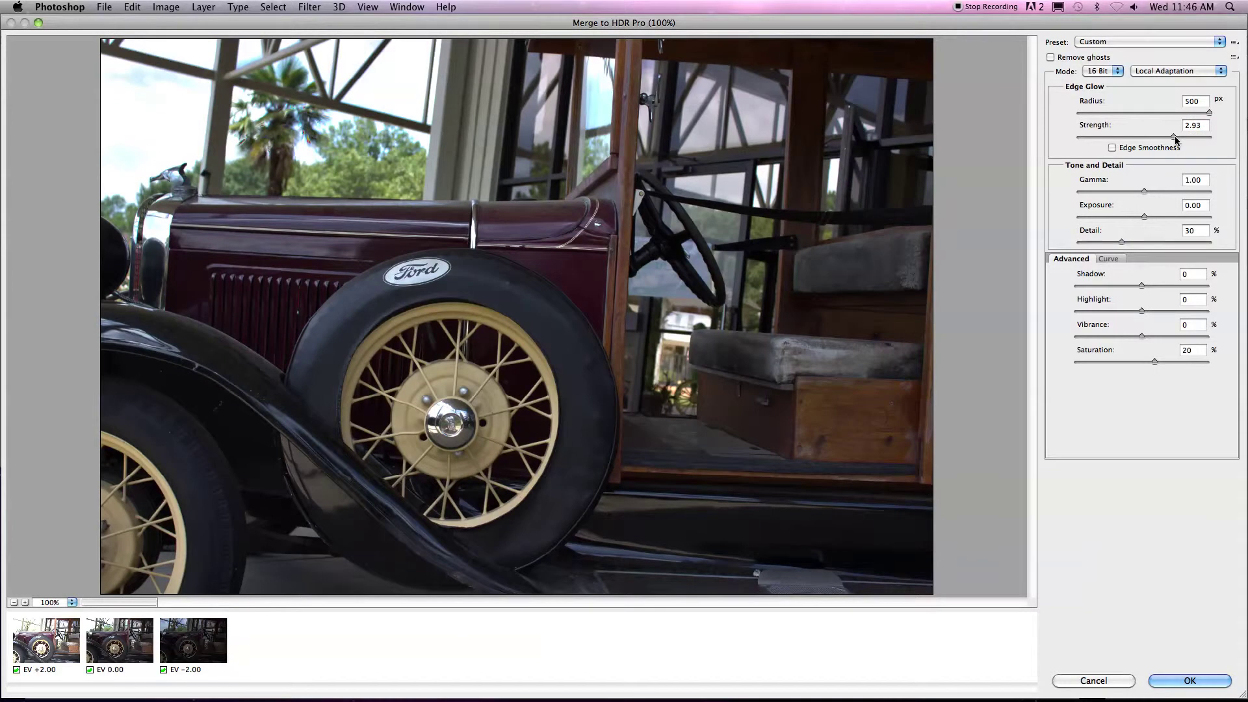
drag(1187, 137, 1195, 137)
drag(1192, 139, 1066, 145)
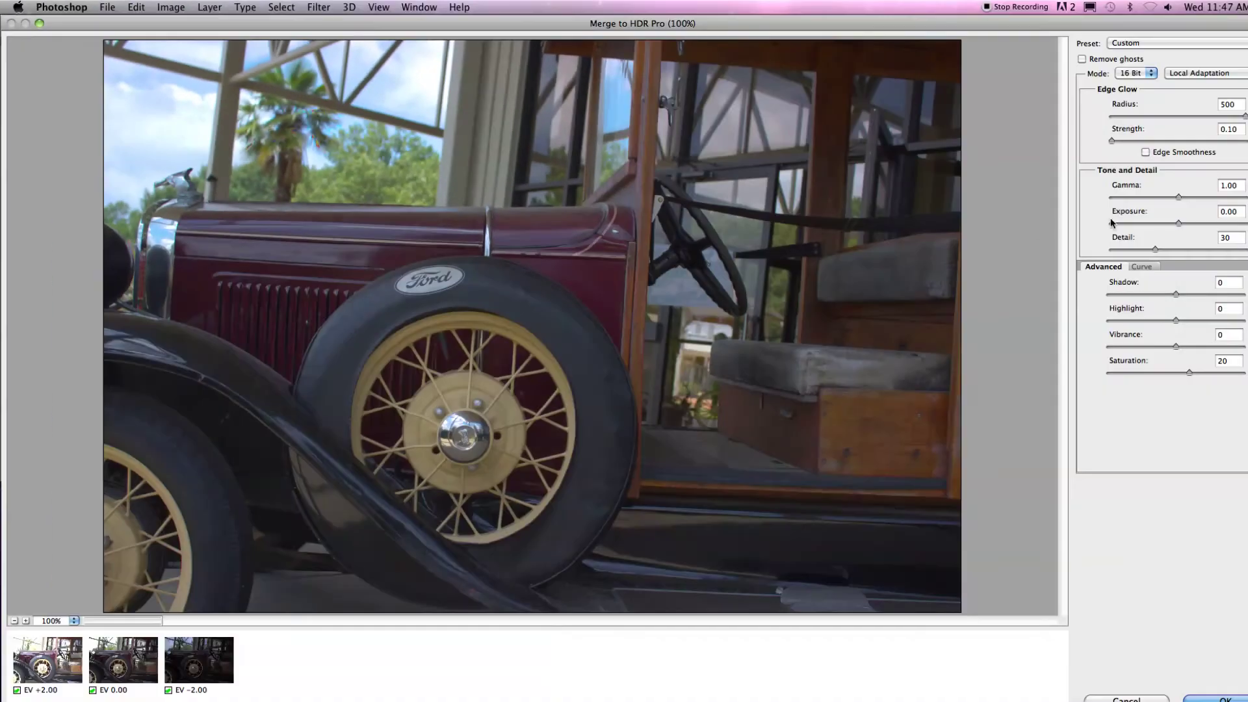
drag(1117, 142, 1238, 151)
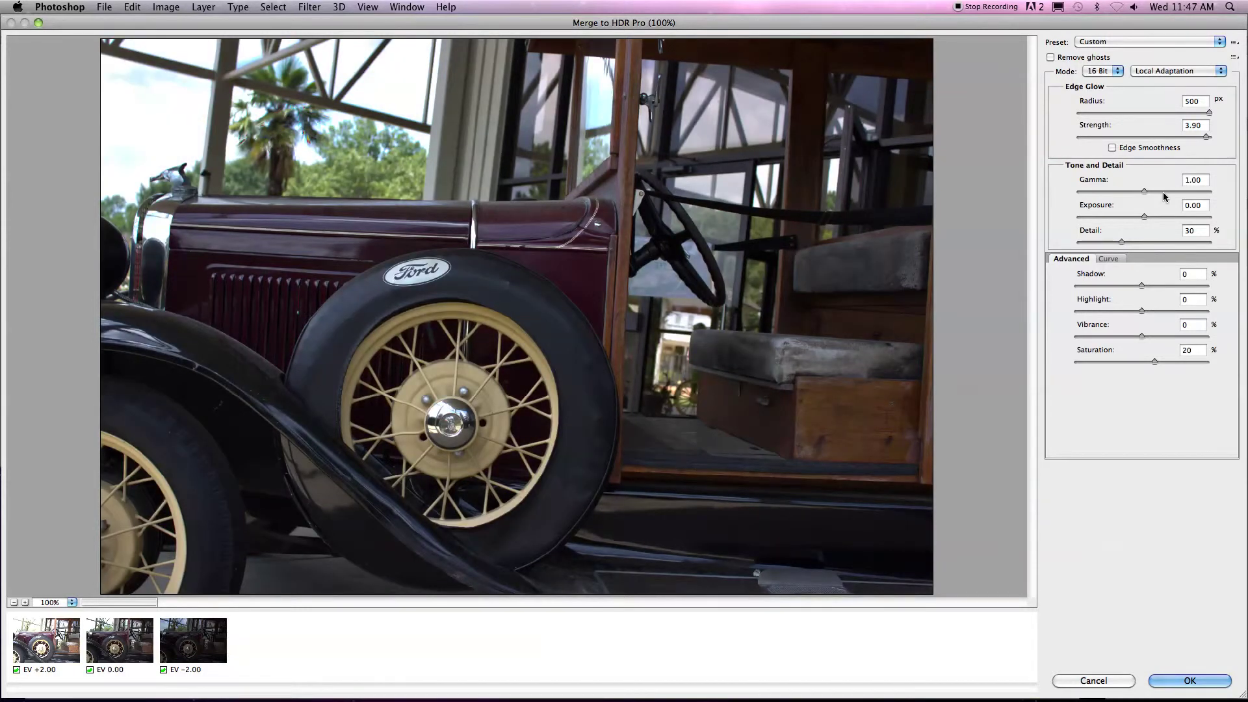
Step: Set the edge glow strength to 0.10 and radius to 373 px, and enable Edge Smoothness
double_click(1193, 123)
text(0.1)
key(Return)
drag(1207, 112, 1175, 111)
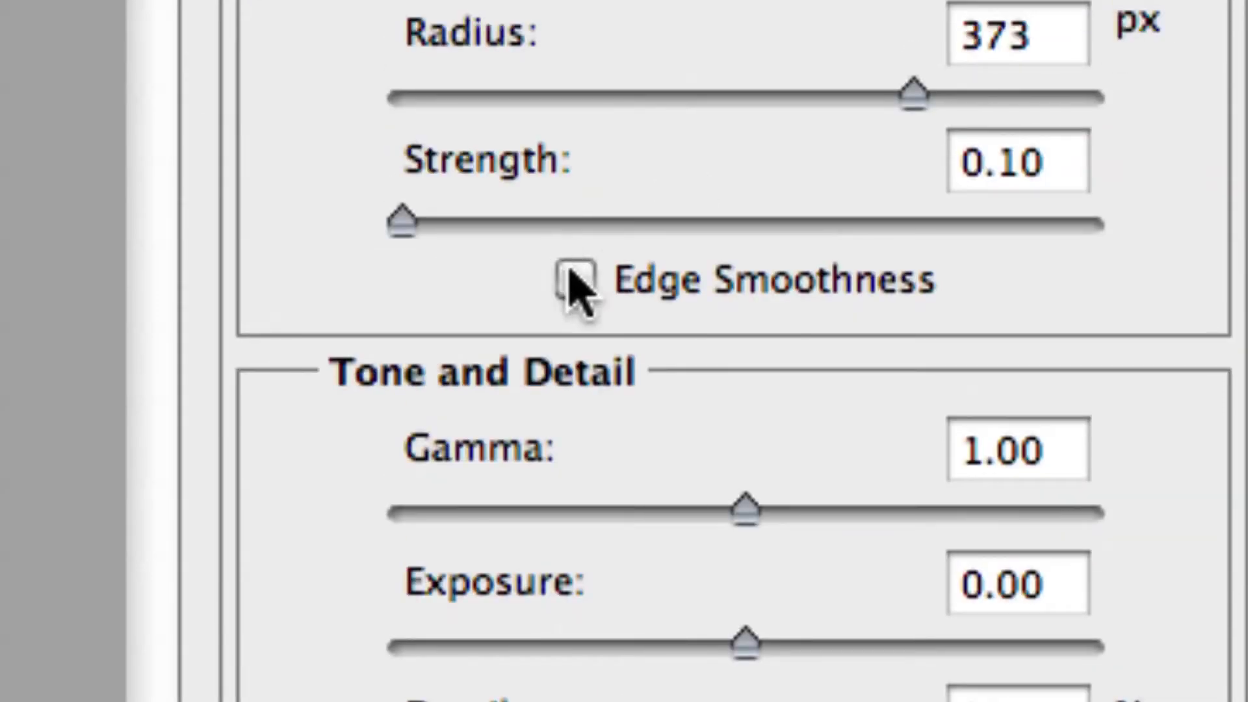
click(575, 278)
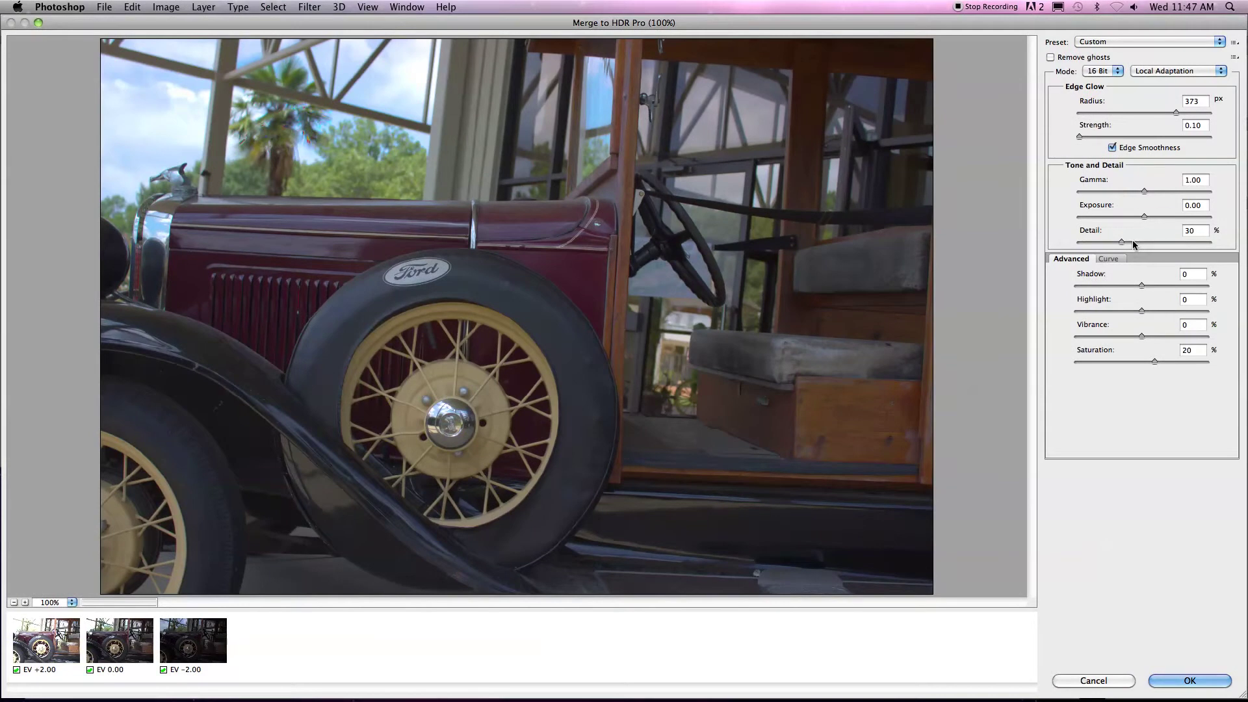
Step: Adjust the tone and detail settings to Gamma 1.09, Exposure 0.10 and Detail 300%
drag(1121, 242, 1172, 242)
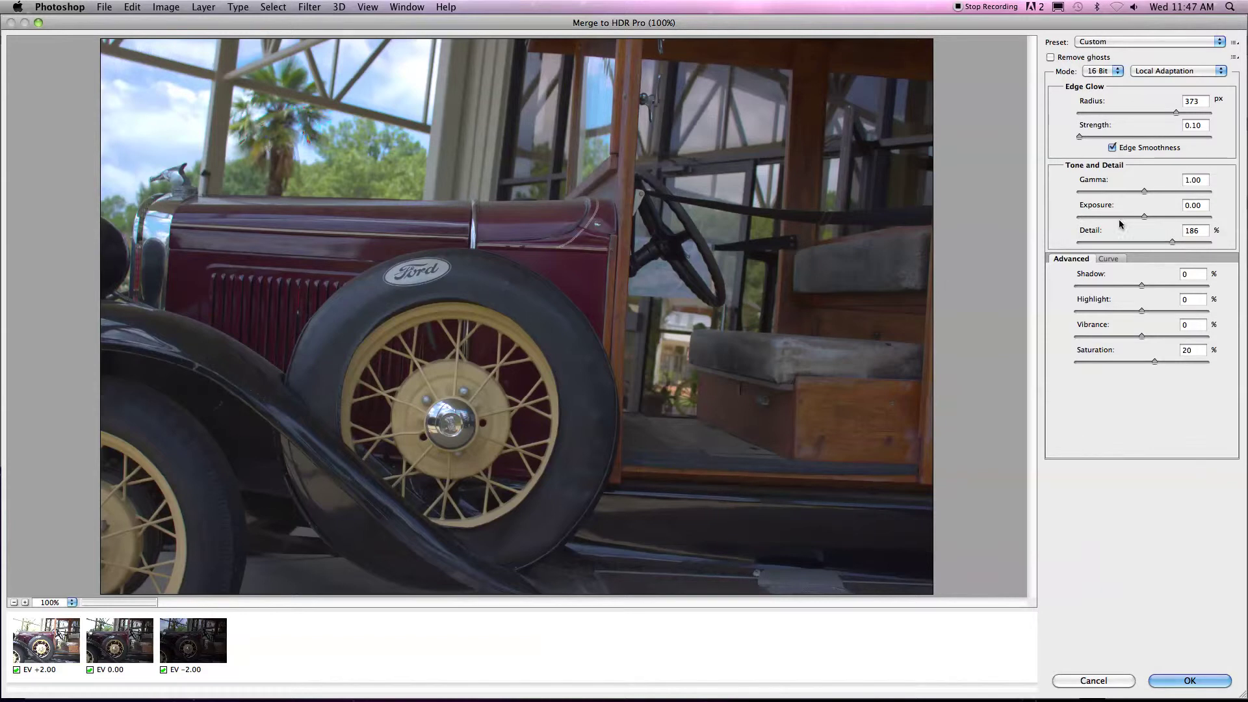
drag(1144, 191, 1213, 245)
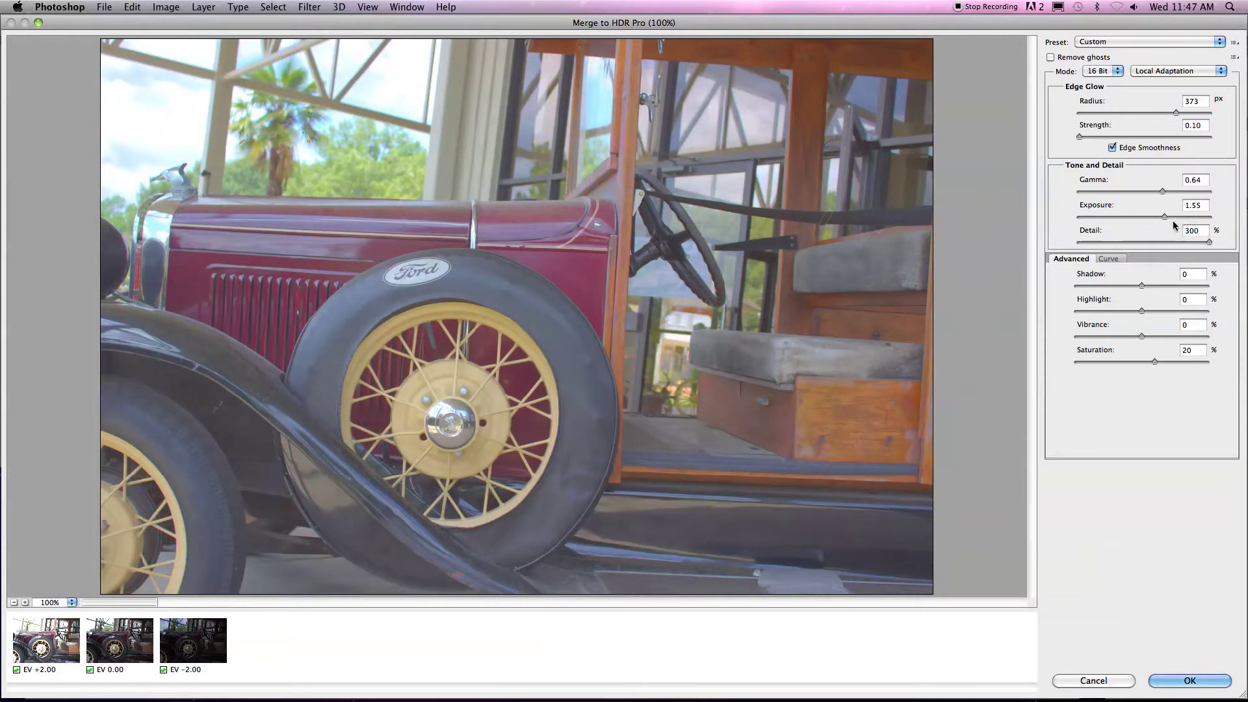
drag(1163, 191, 1144, 218)
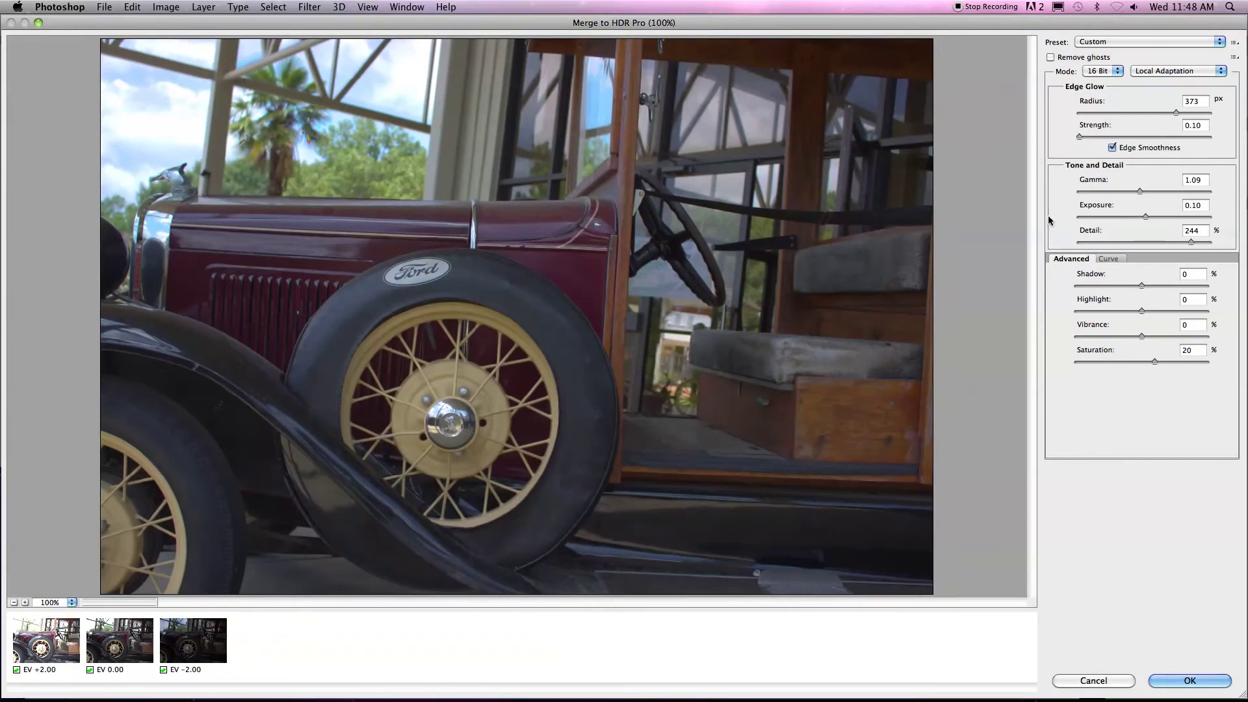
drag(1172, 243, 1107, 247)
click(1213, 245)
Step: Set the advanced adjustments to Shadow 41%, Highlight 35% and Vibrance 93%
drag(1142, 311, 1168, 286)
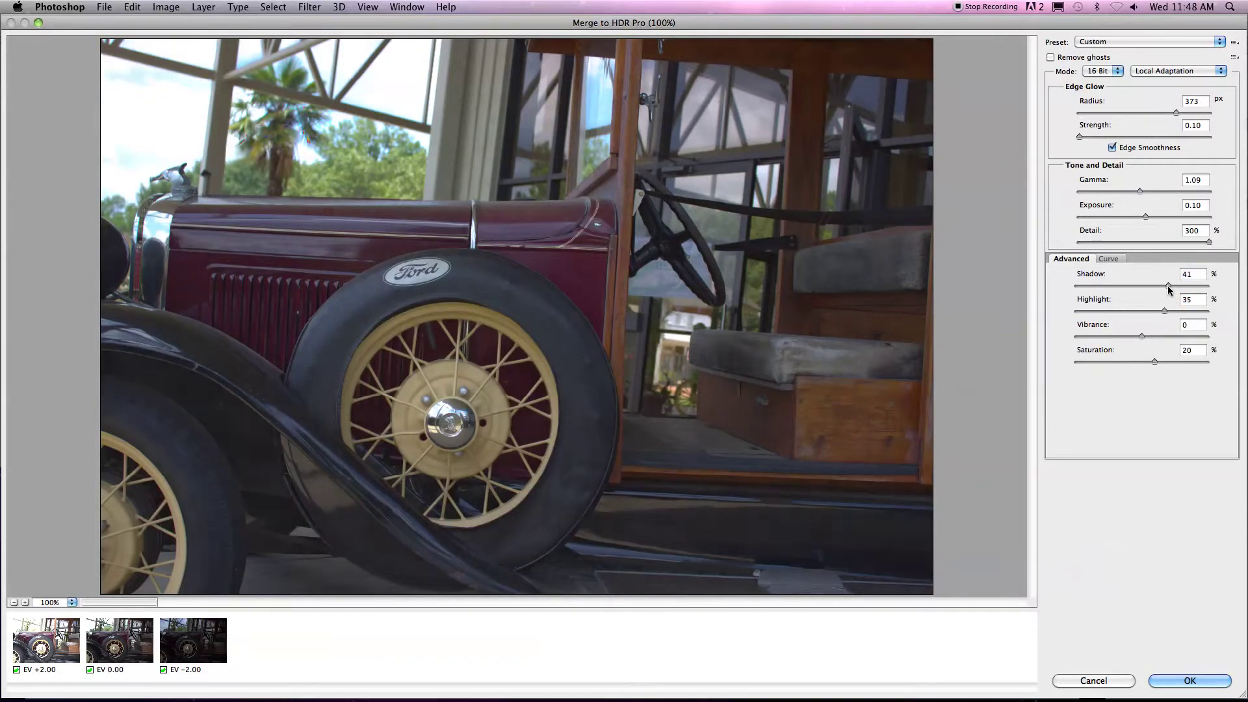
drag(1141, 337, 1201, 337)
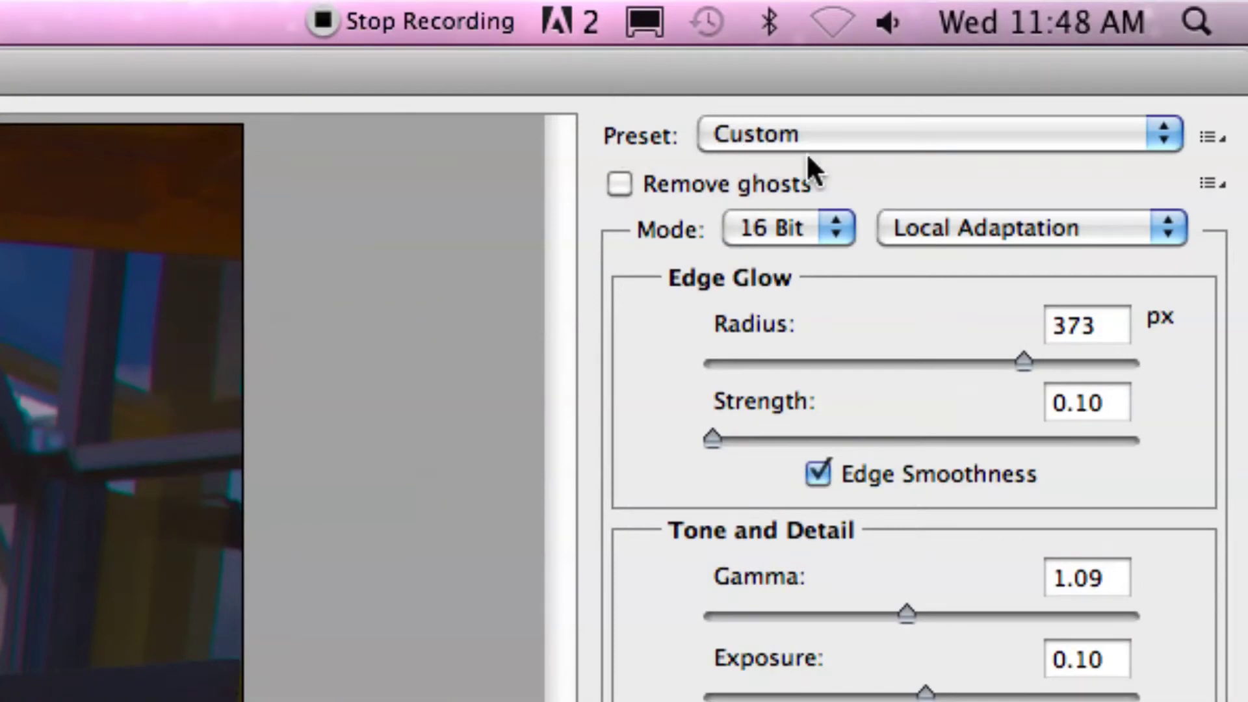
Step: Try the City Twilight preset on the merged image and compare it with the Default preset
click(741, 138)
mouse_move(930, 8)
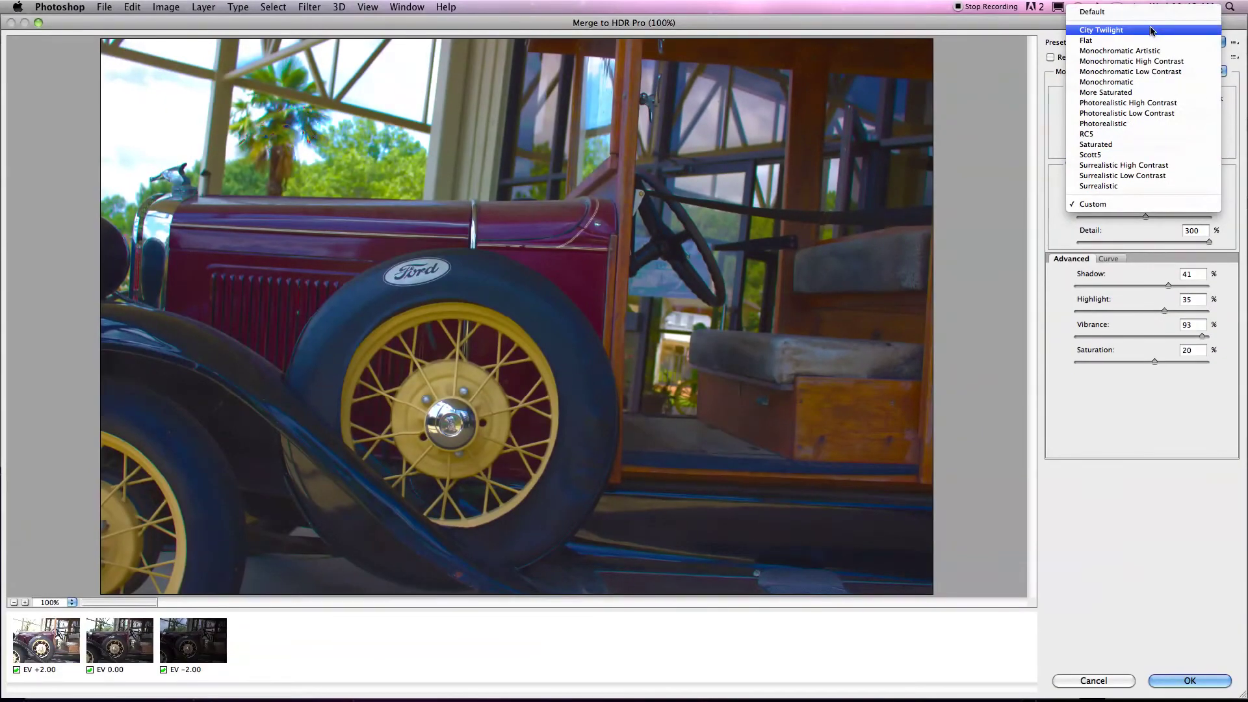
click(1151, 31)
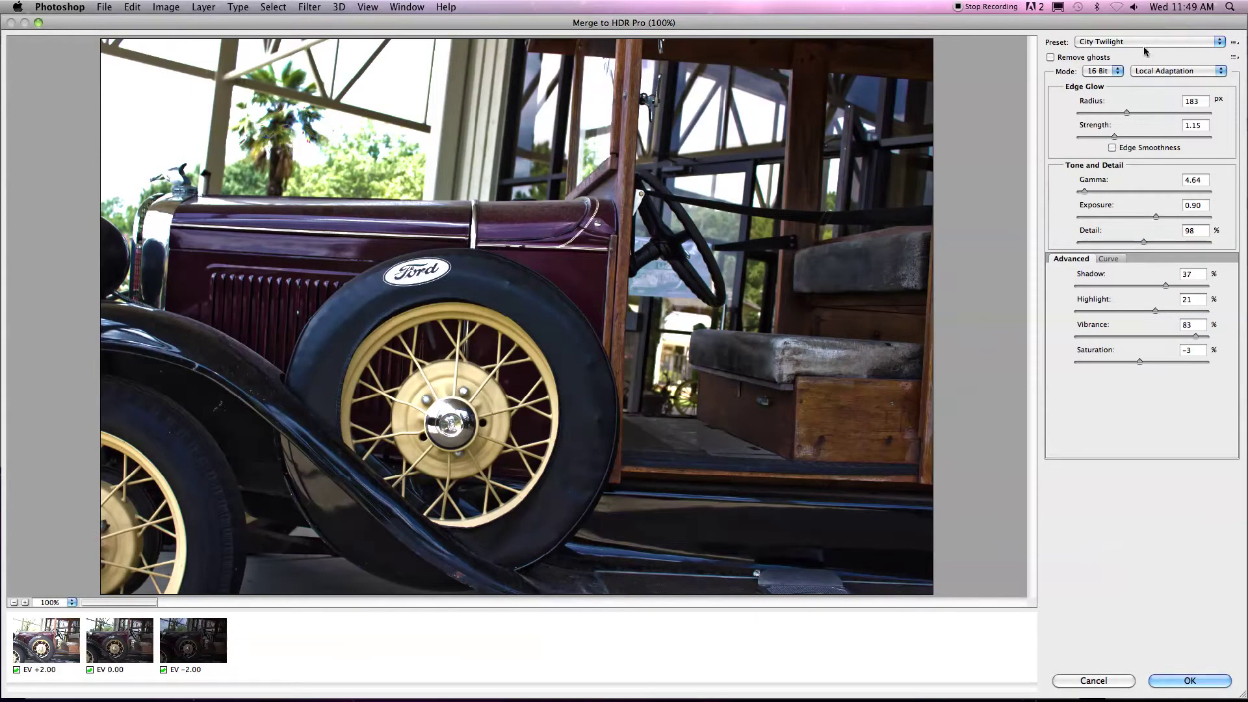
click(1144, 43)
click(1134, 24)
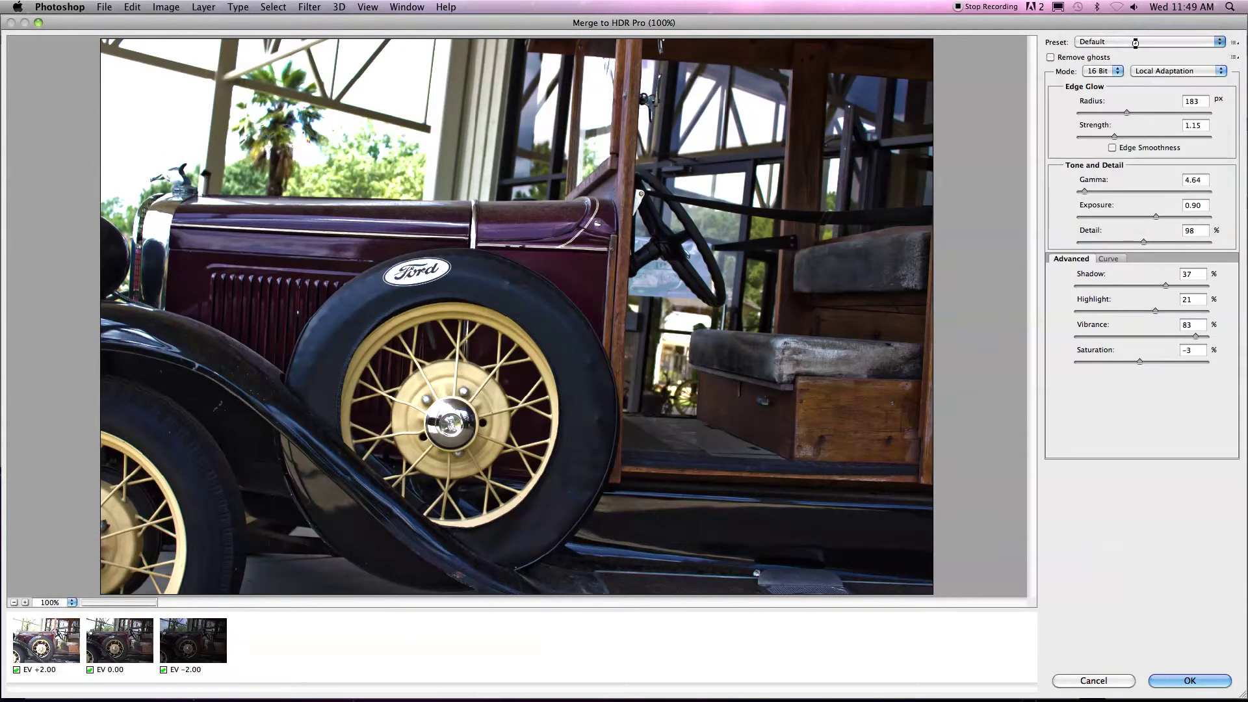
click(1135, 42)
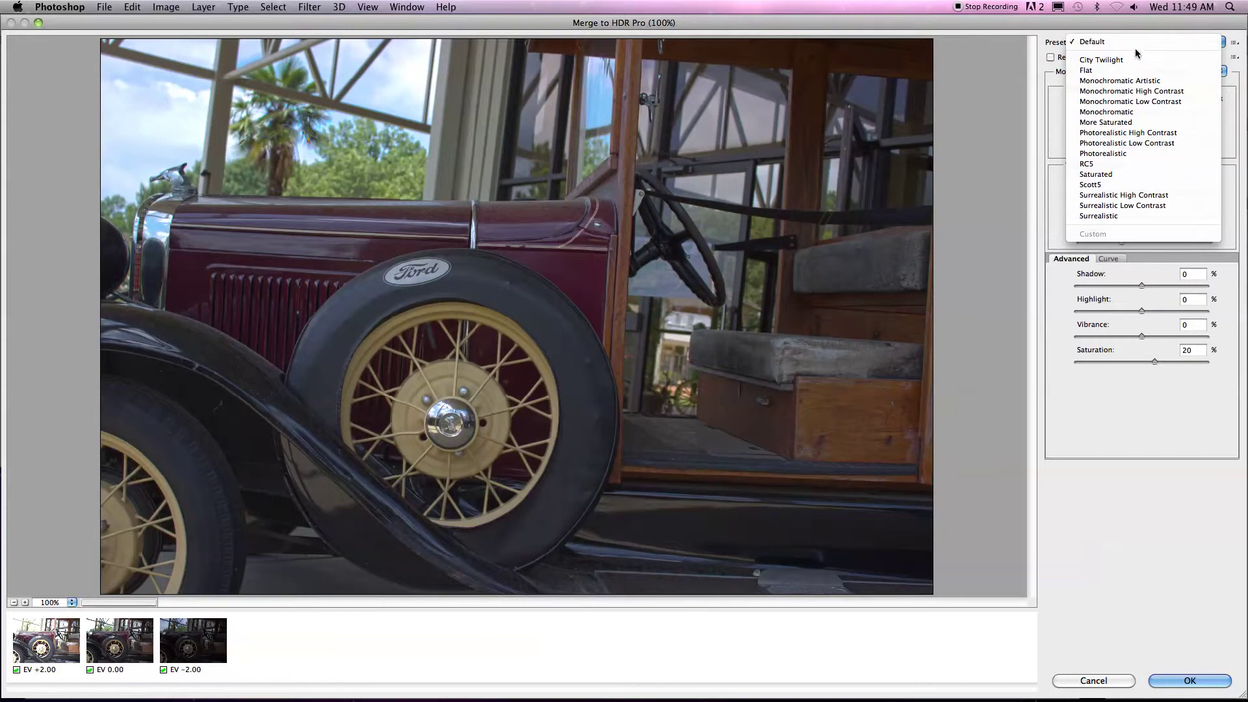
click(1136, 59)
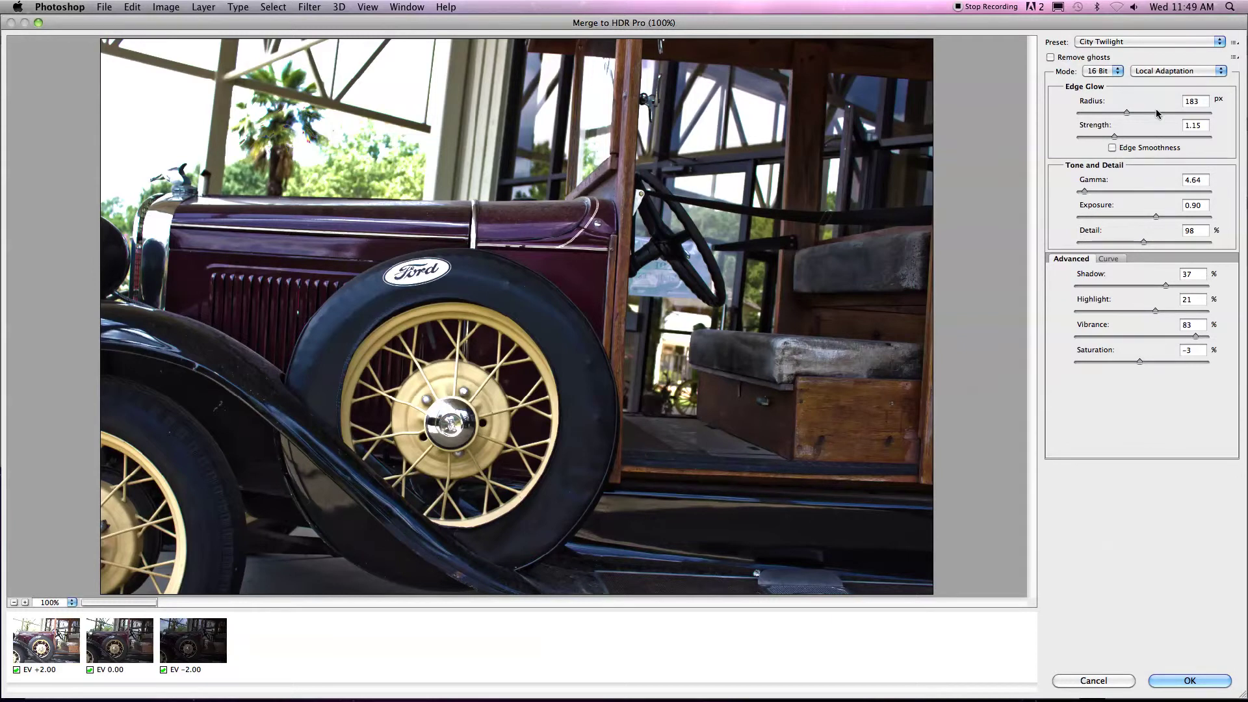
Step: Apply the Scott5 preset to the merged image, with Edge Smoothness and Remove ghosts enabled
click(1162, 41)
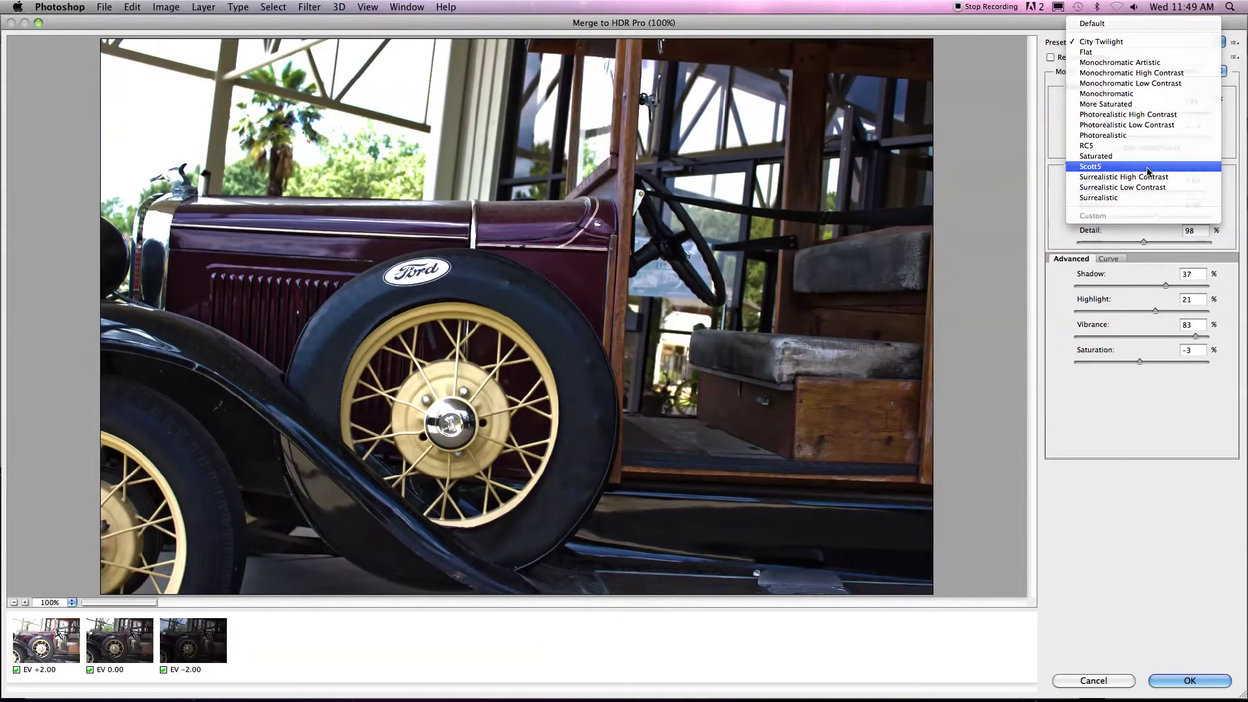
click(1147, 167)
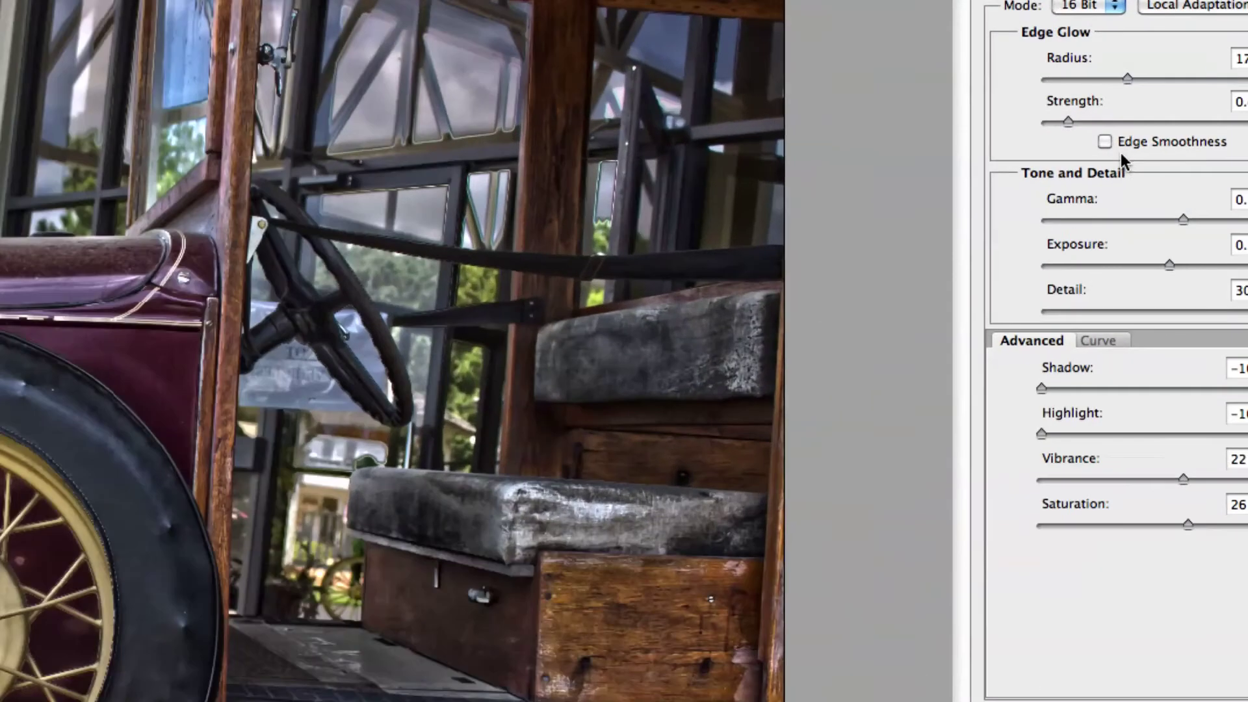
click(1107, 144)
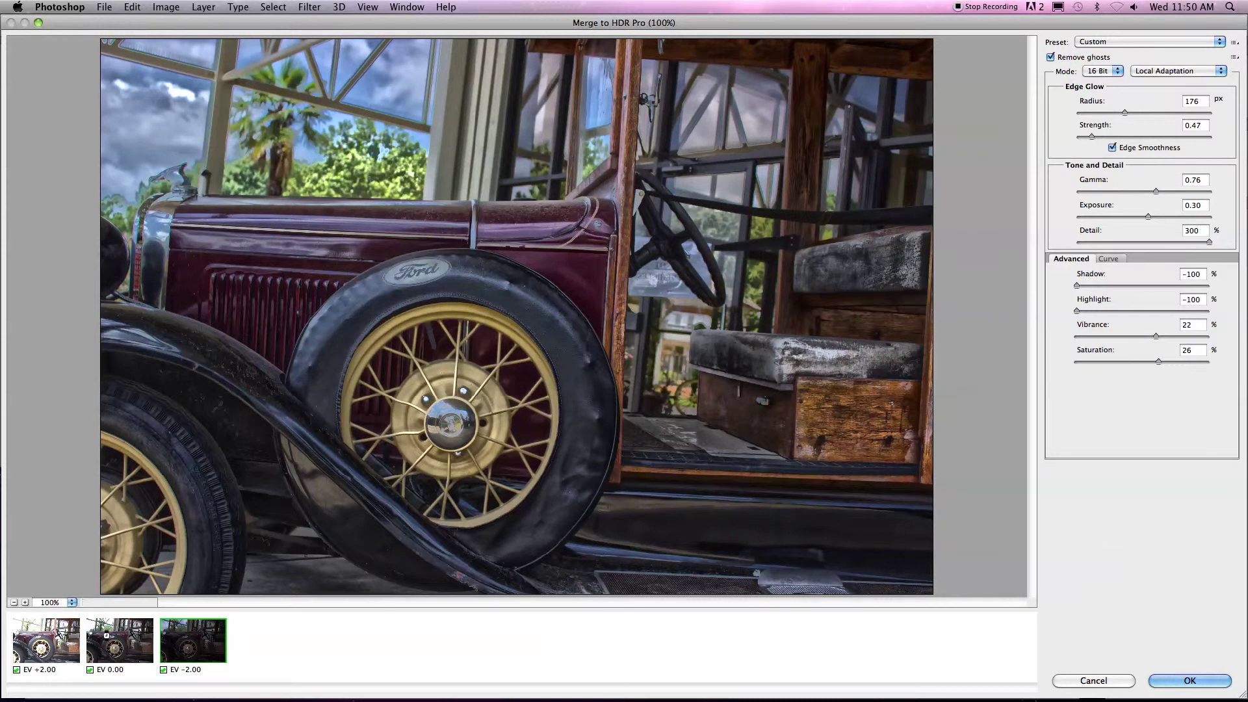
Step: Compare the source exposures as the ghost-removal base, choose EV -2.00, and convert the merged HDR image
click(108, 640)
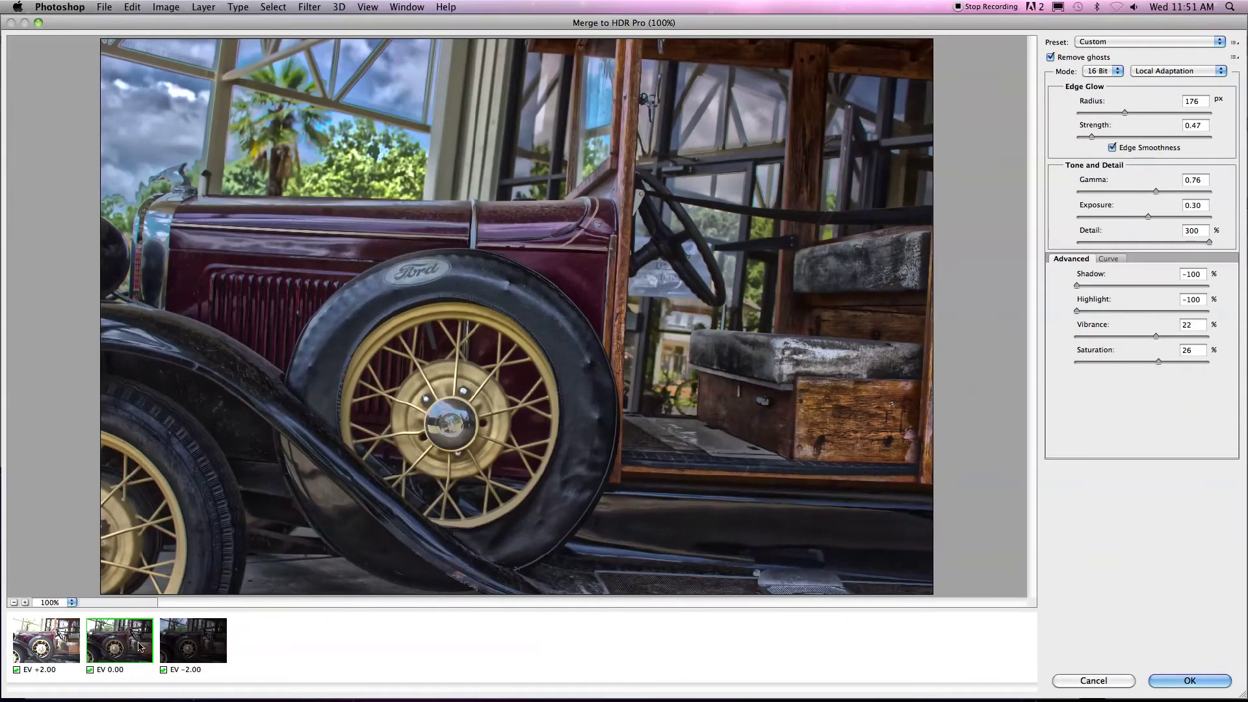
click(206, 637)
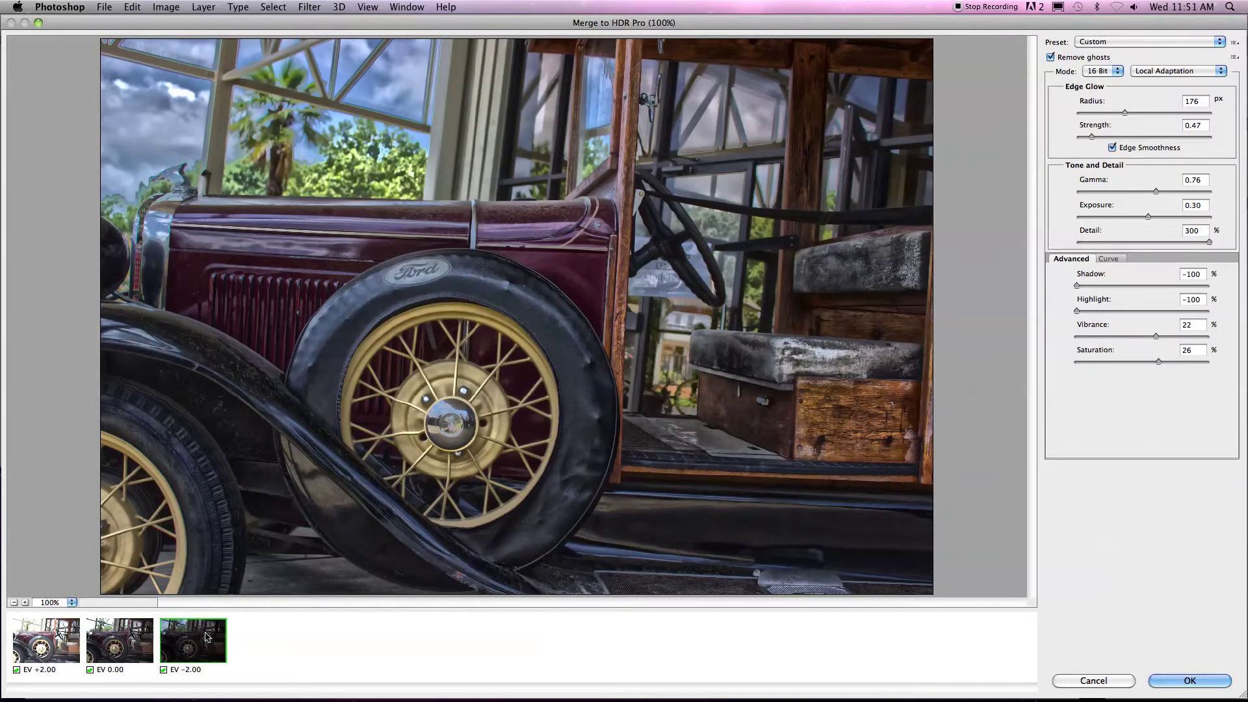
click(39, 631)
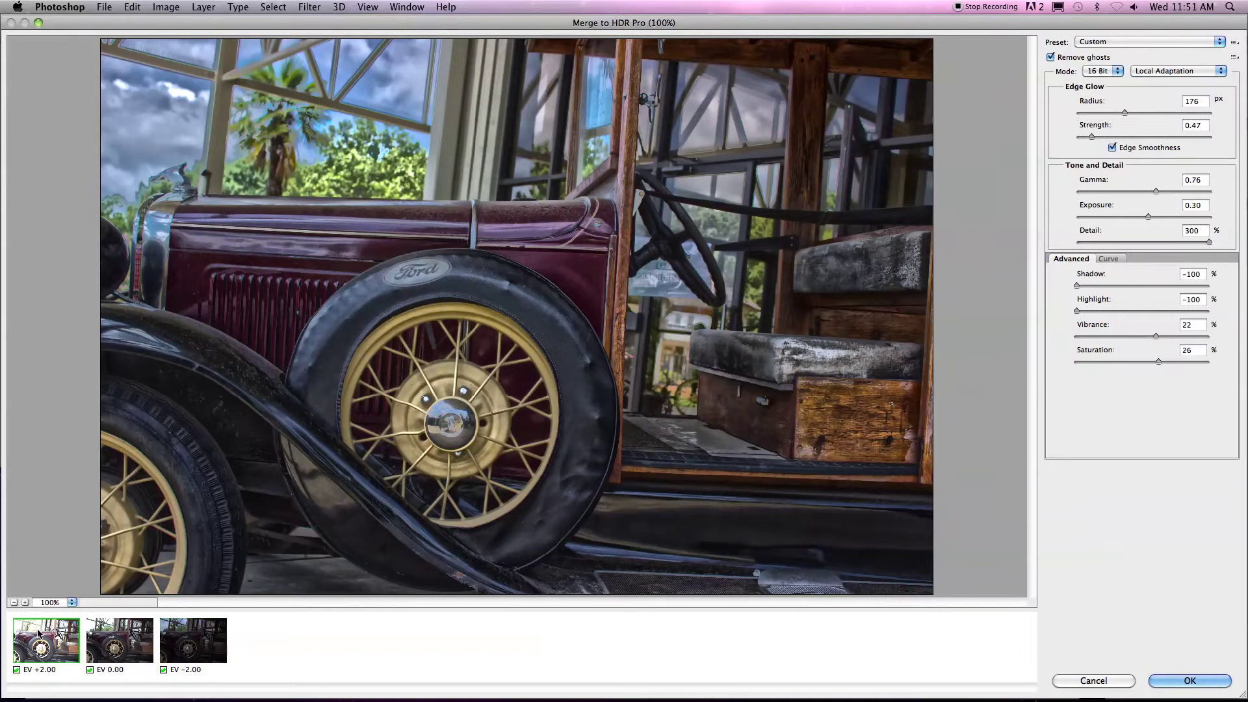
click(101, 632)
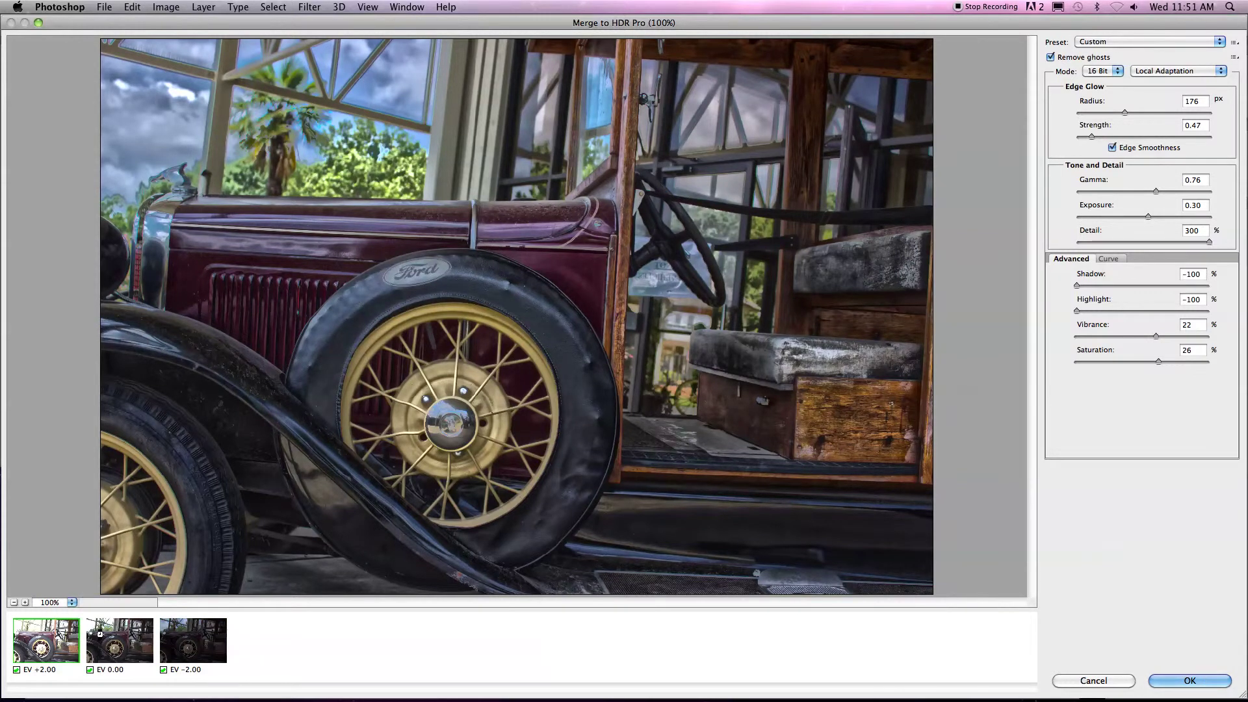
click(203, 640)
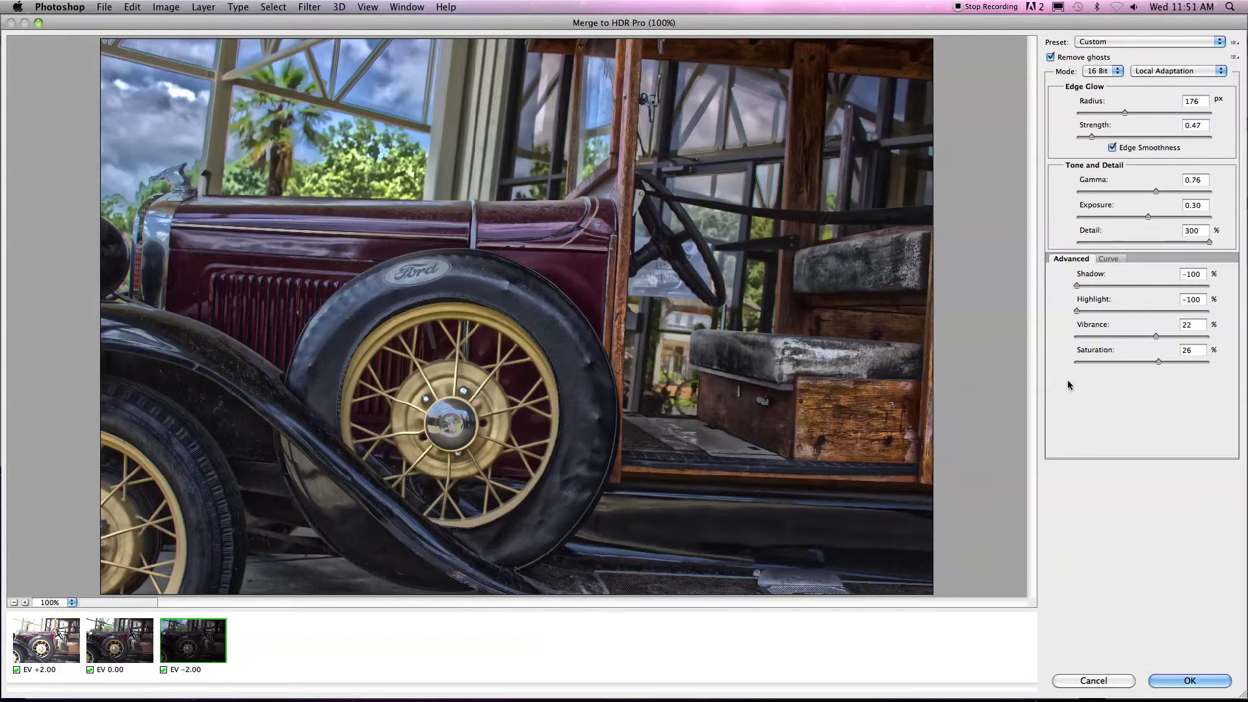
click(1189, 681)
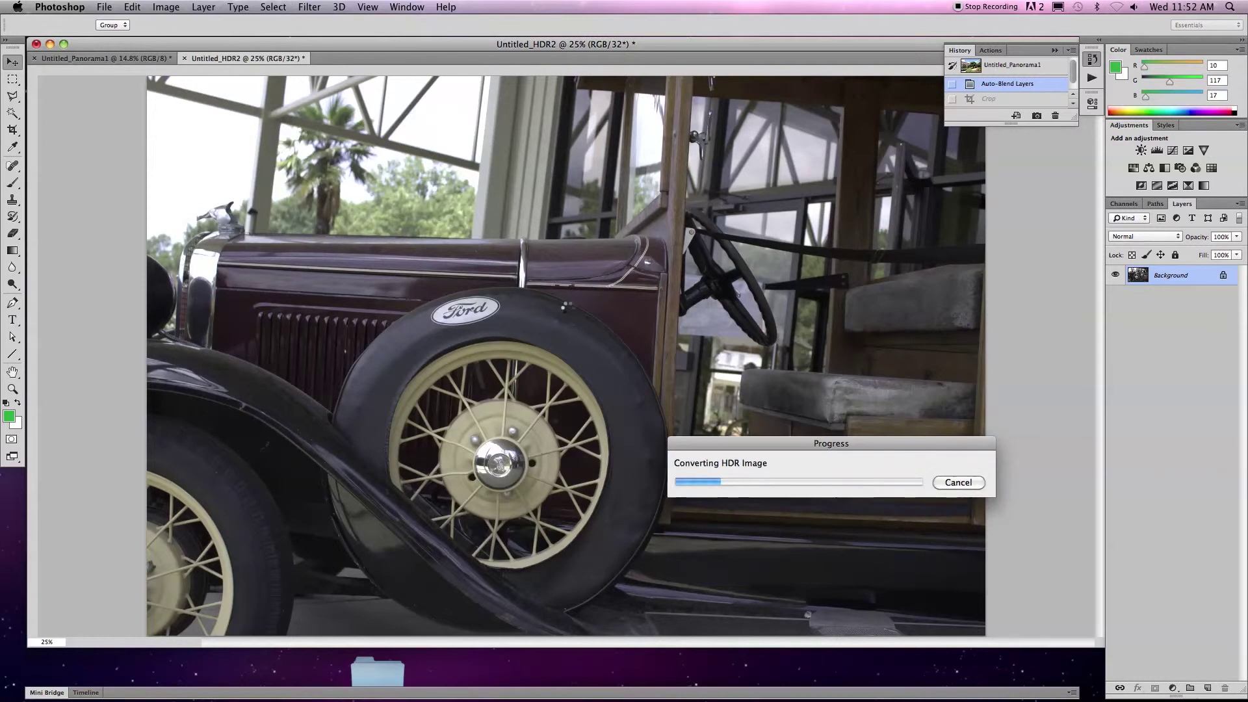
Step: Close the toned HDR image document once its conversion is complete
drag(813, 443, 691, 243)
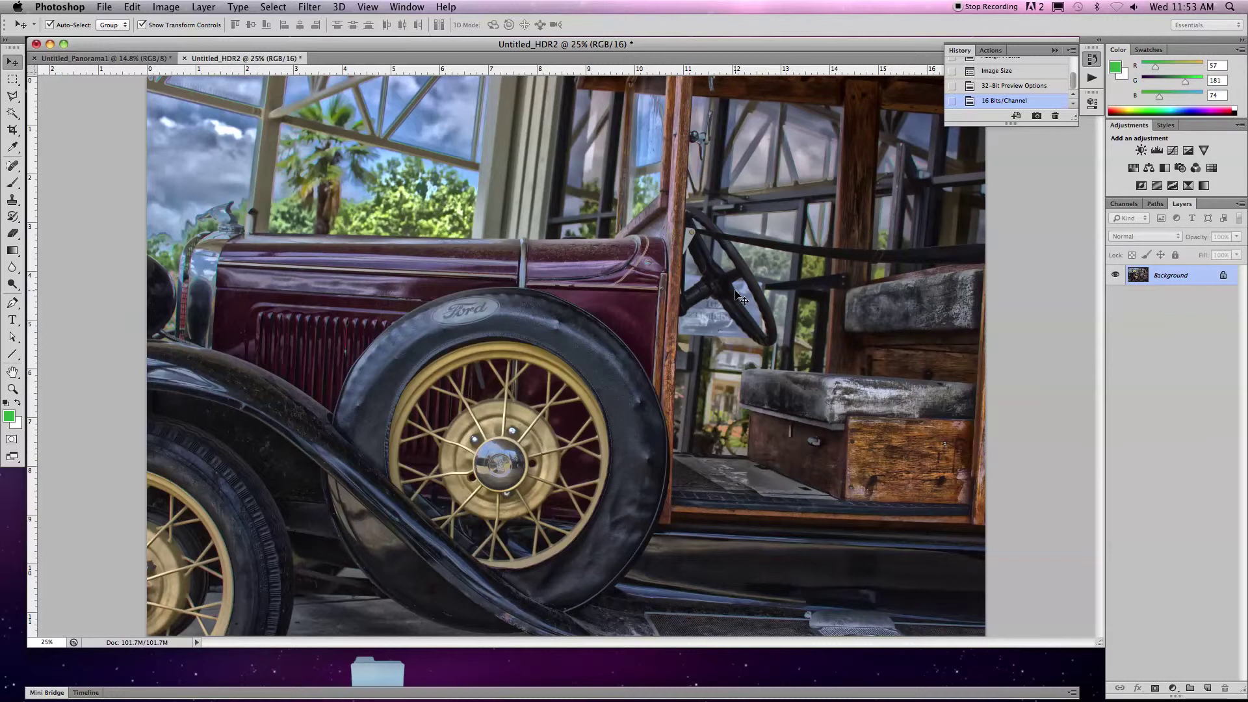
key(super+w)
click(587, 242)
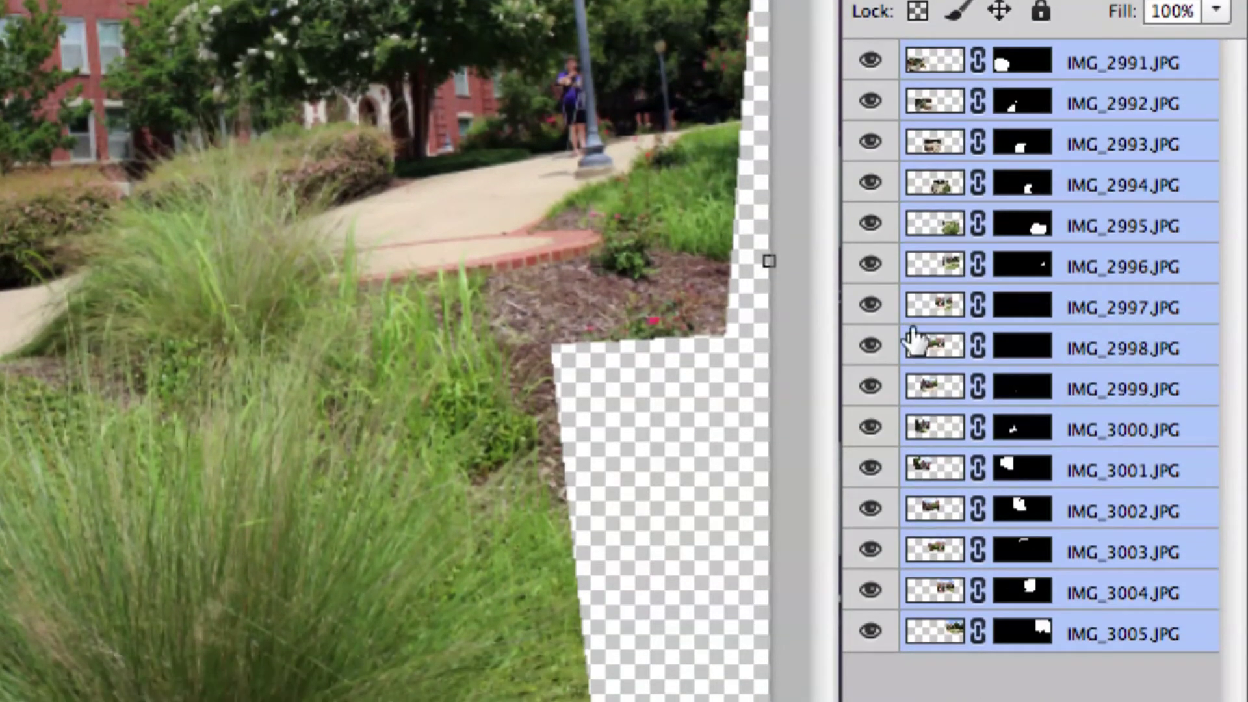
Step: Hide and reshow the IMG_2993.JPG layer to examine its part of the panorama, and minimize the document window
click(871, 142)
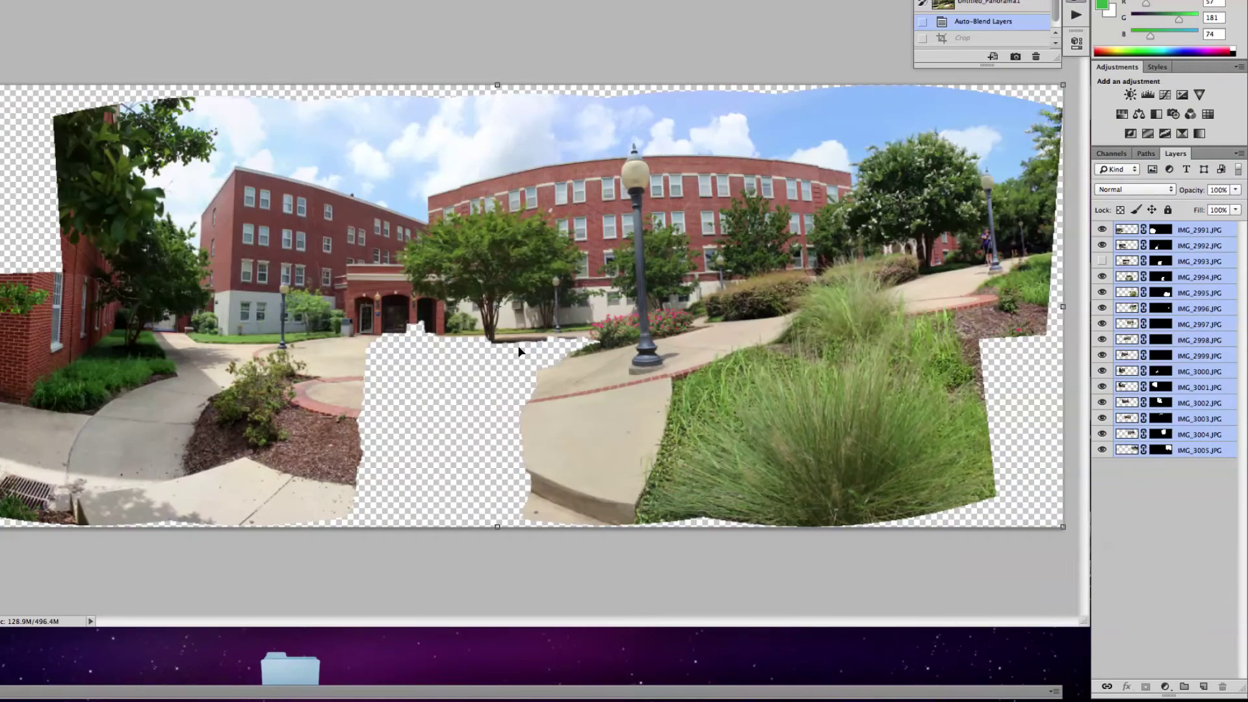
click(1101, 261)
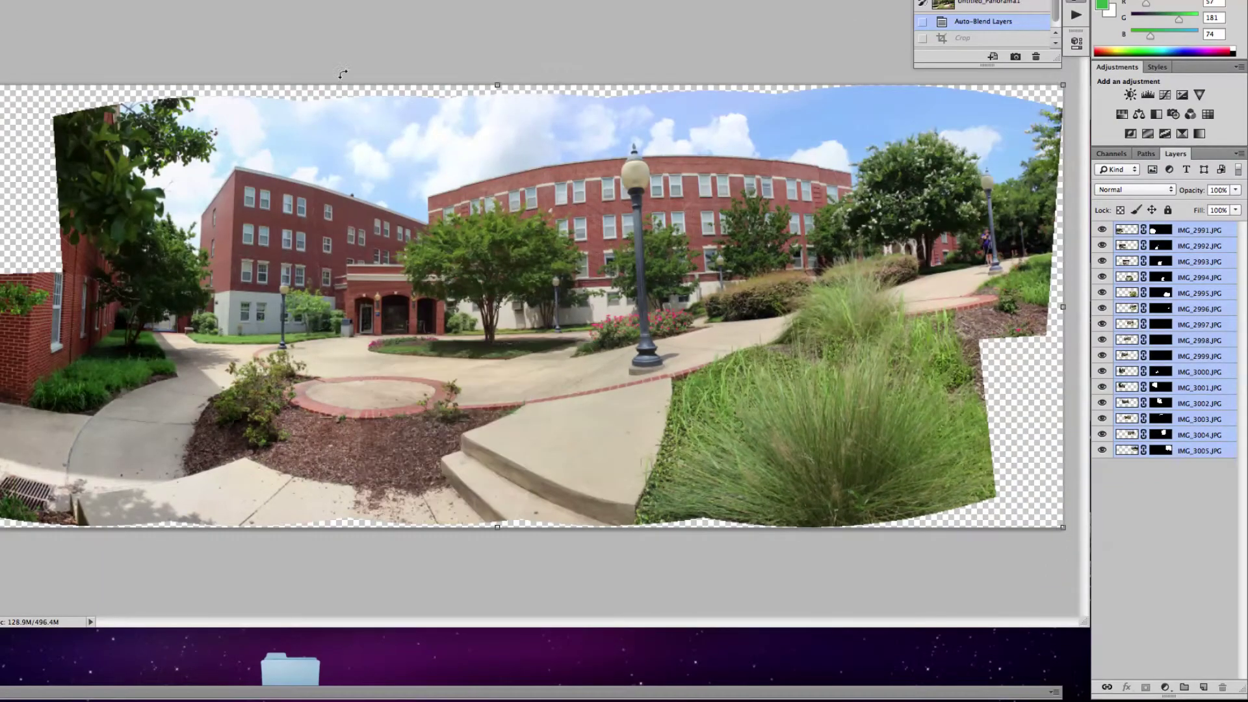
click(50, 44)
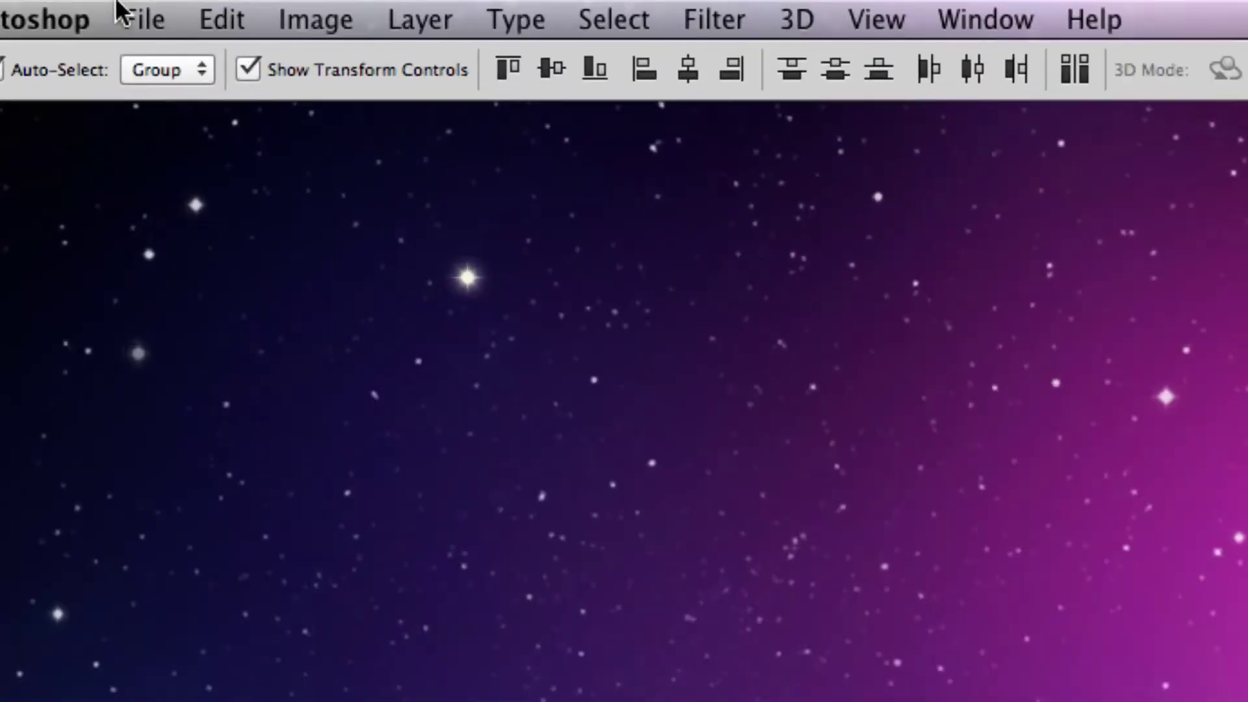
Step: Open Photomerge and choose the Auto layout for a new panorama
click(105, 7)
mouse_move(277, 441)
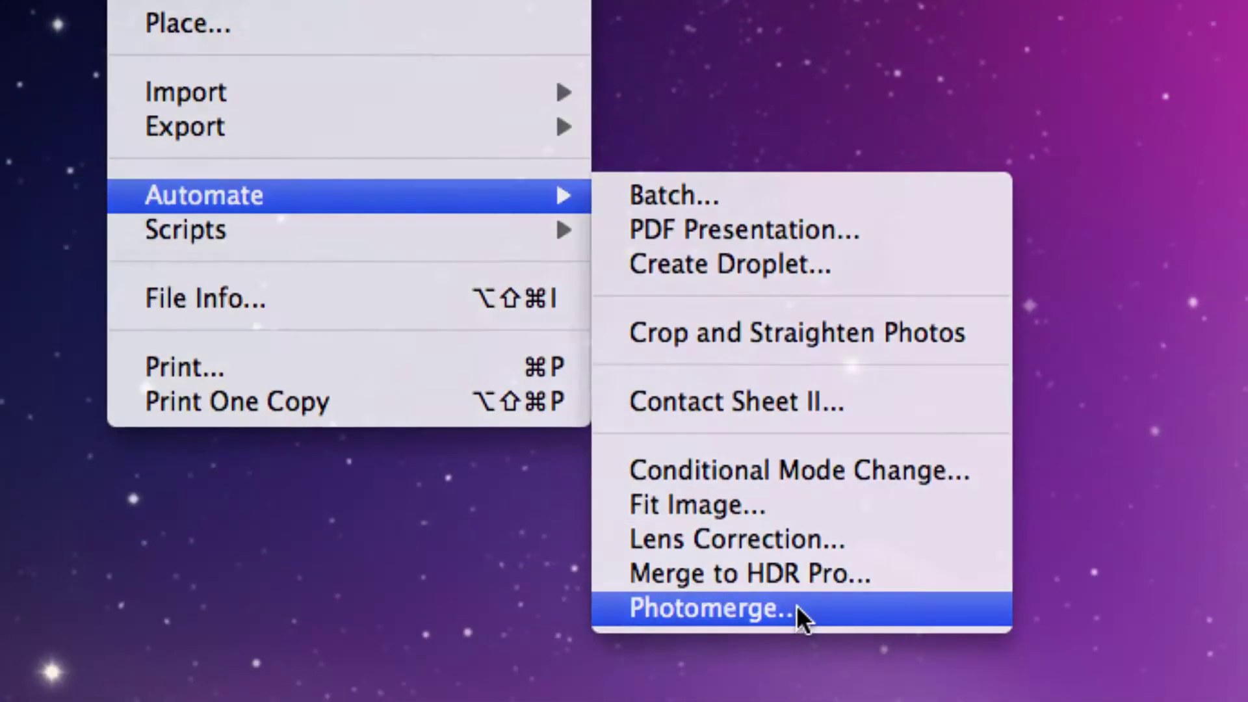
click(798, 606)
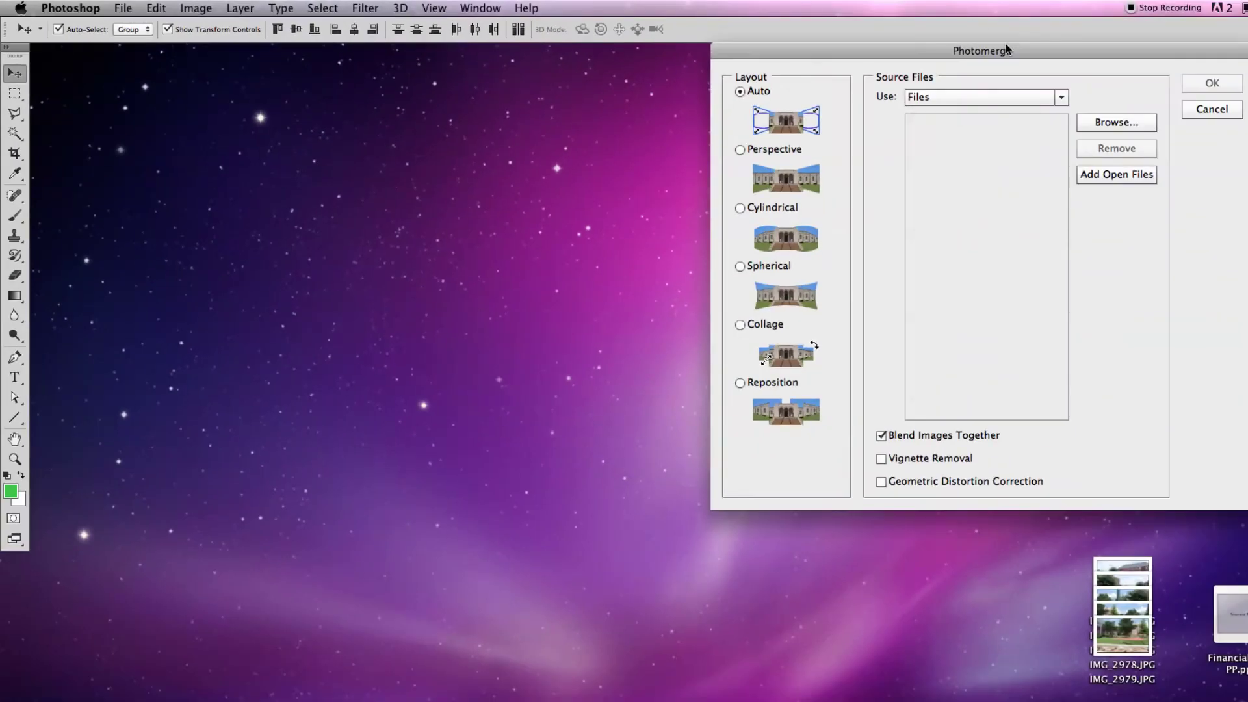
drag(1139, 52, 661, 110)
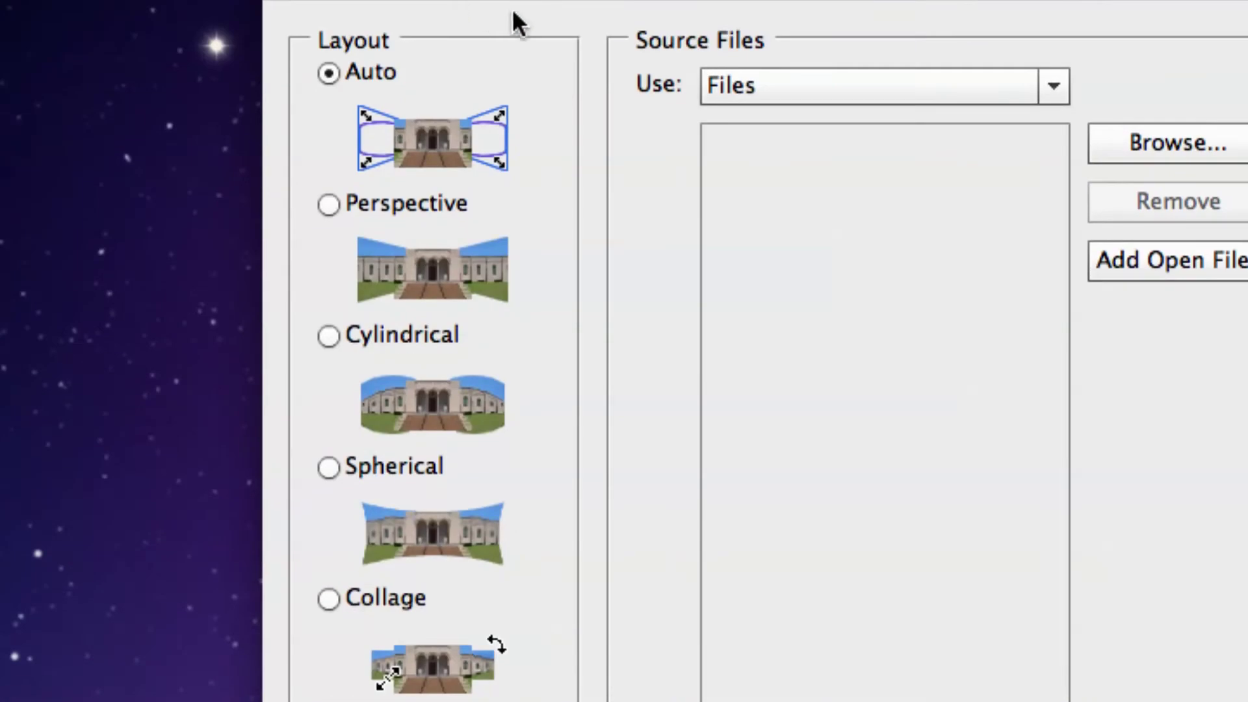
click(328, 72)
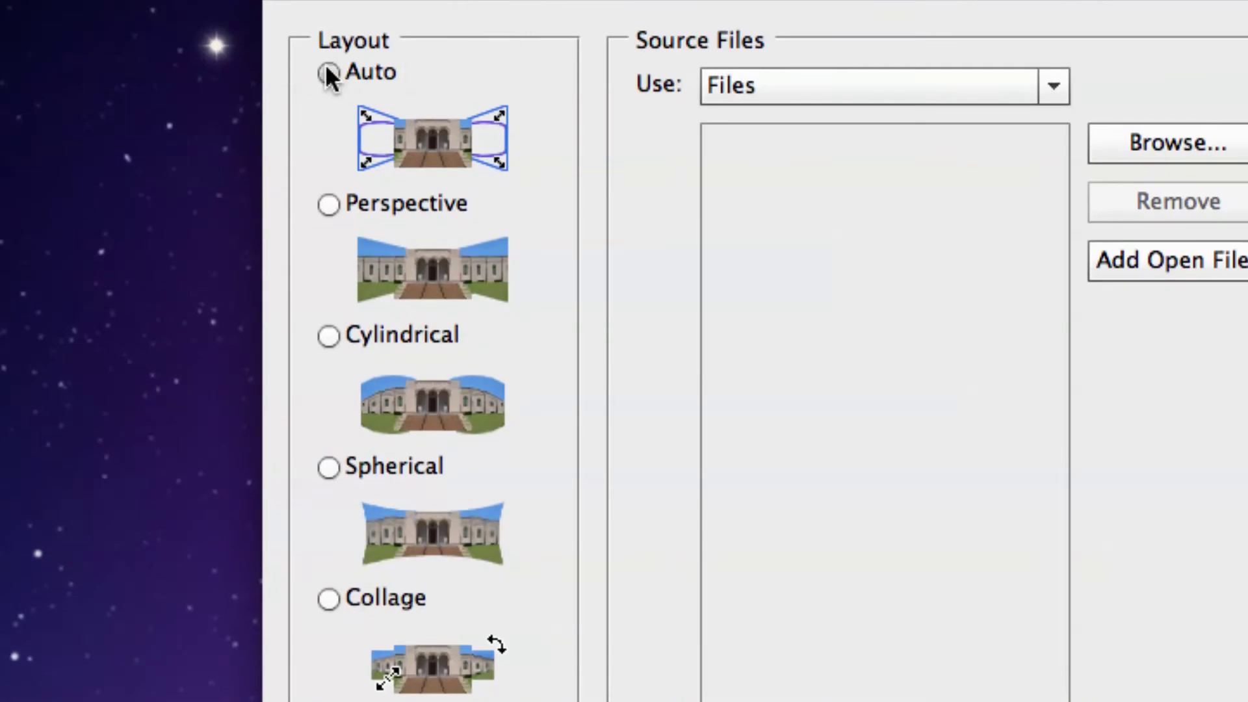
Step: Add IMG_2975.JPG through IMG_2979.JPG from the Desktop as the Photomerge source files
click(1160, 149)
drag(946, 129, 694, 13)
click(874, 529)
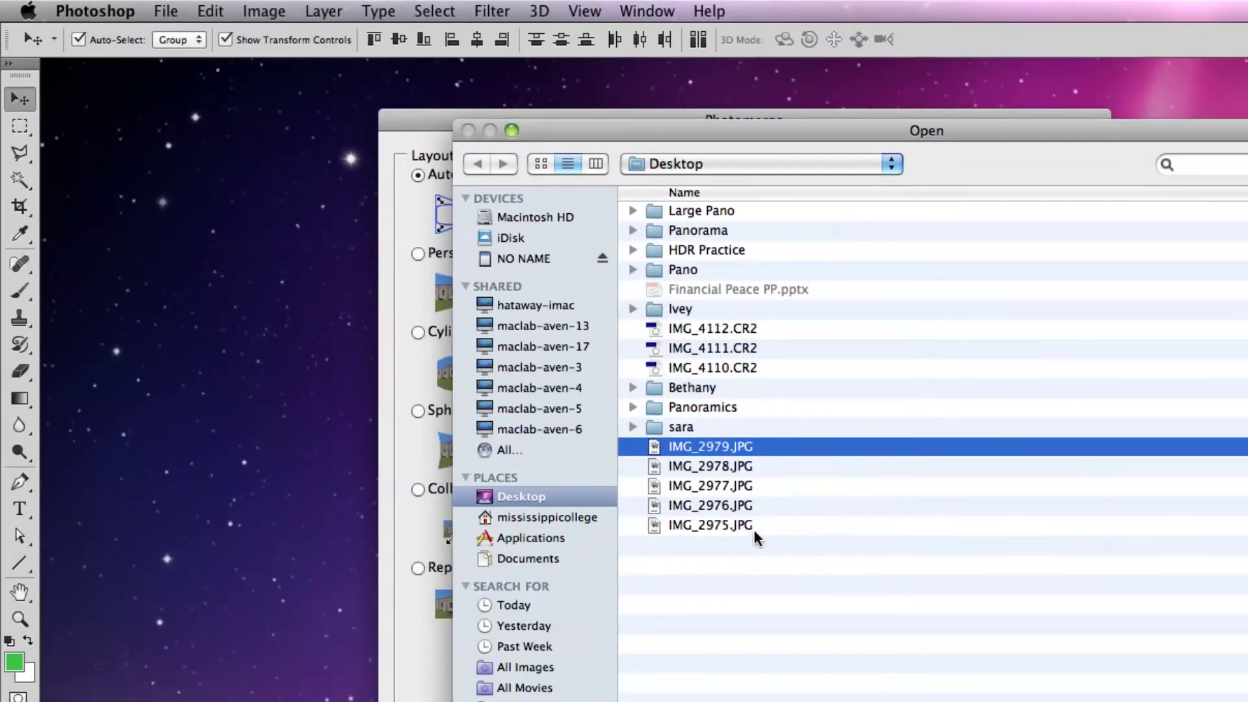
shift+click(753, 530)
click(848, 594)
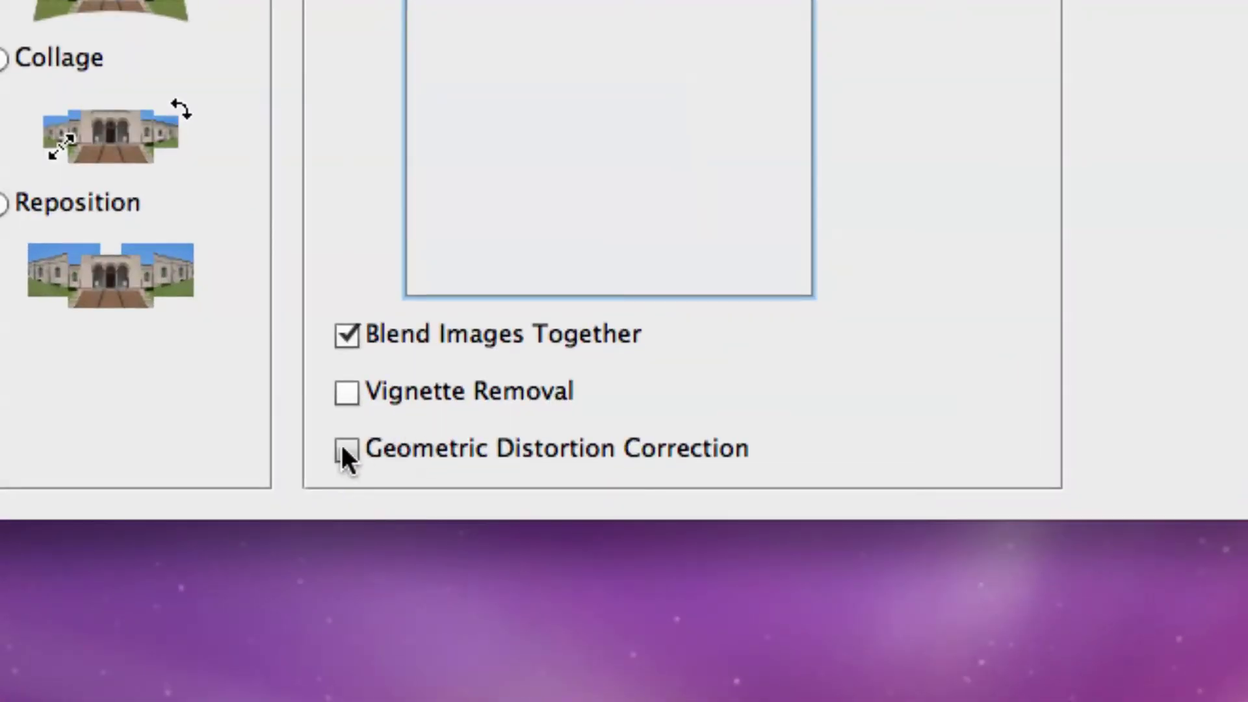
Step: Enable Geometric Distortion Correction alongside Blend Images Together and merge the source photos into a panorama
click(345, 450)
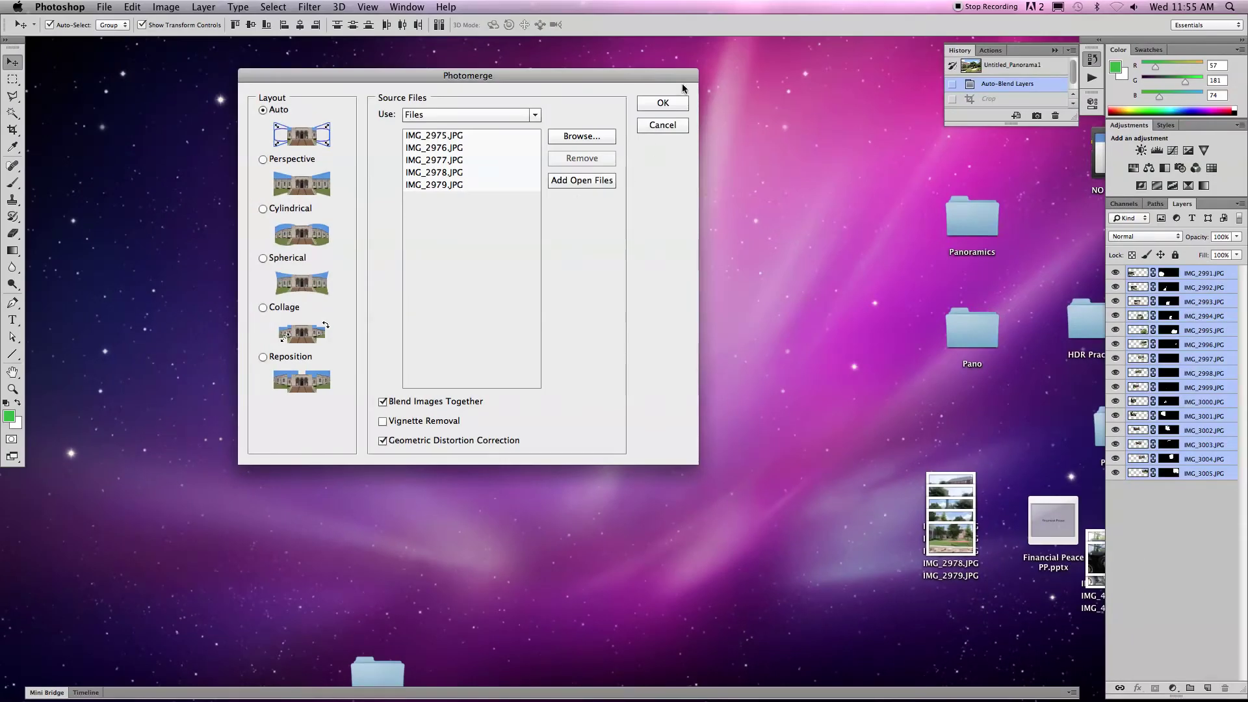
click(662, 105)
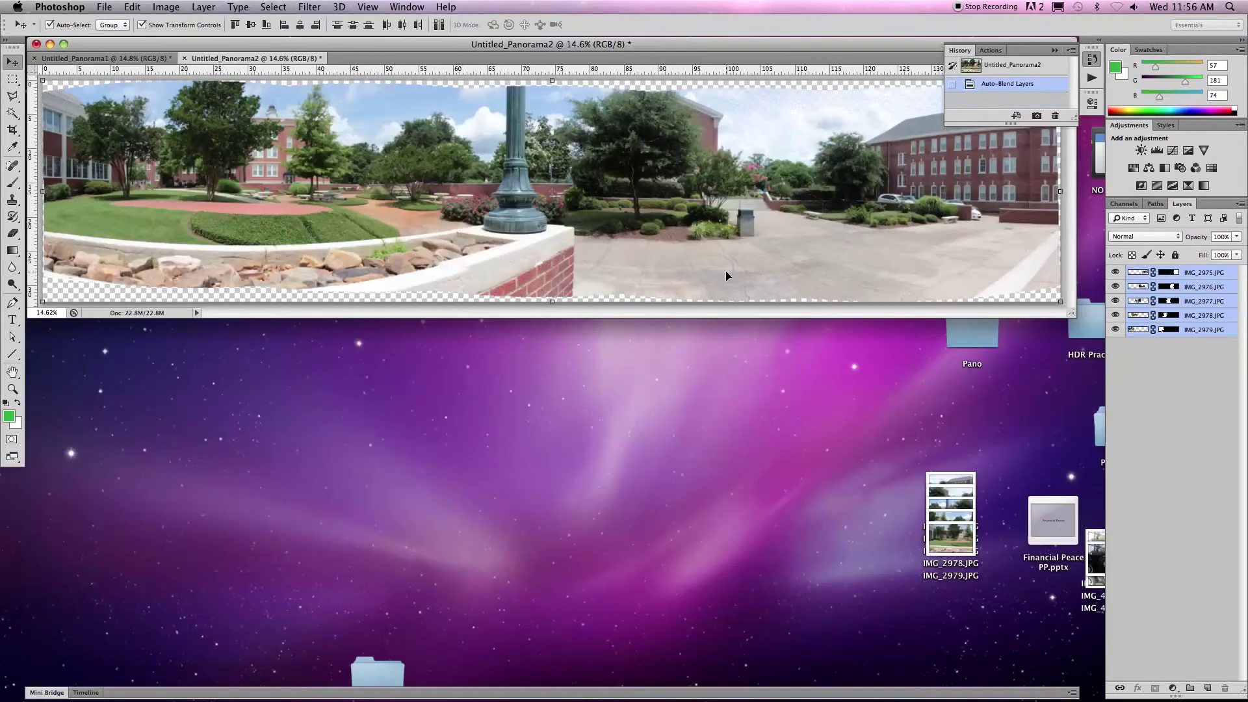
Step: Display the new panorama in full-screen mode against the plain gray background, with the tool panels shown
drag(471, 45, 505, 214)
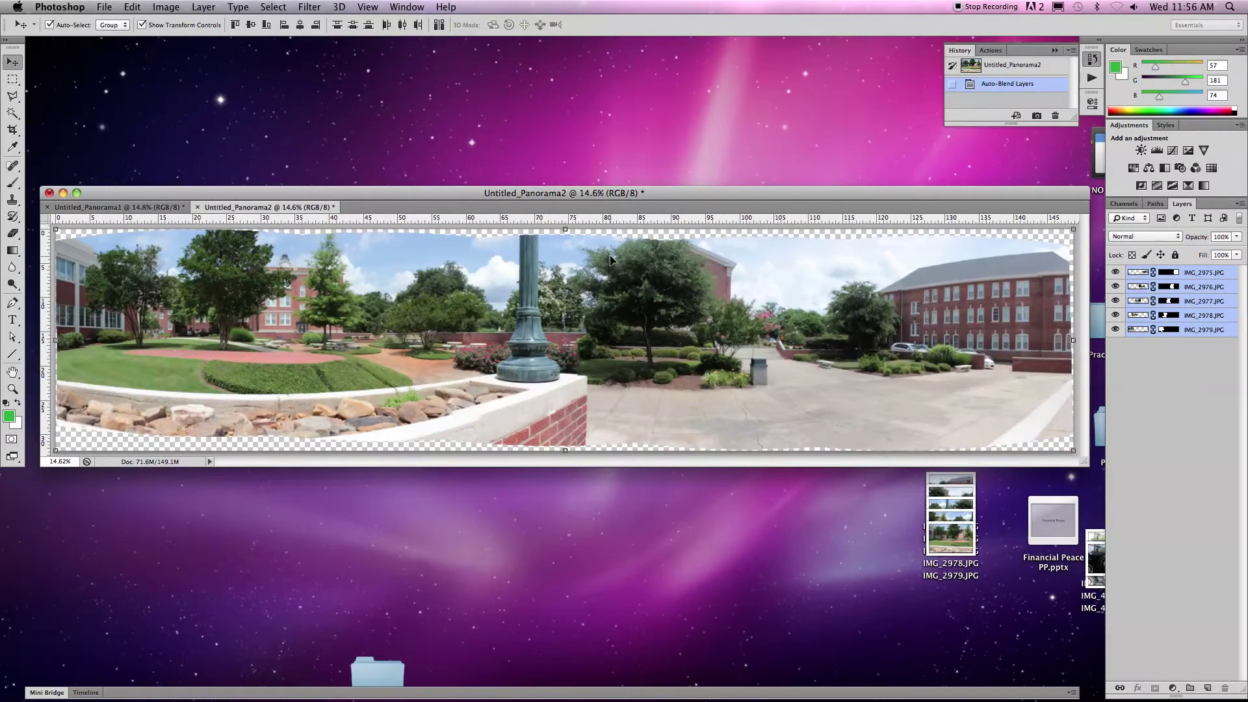
key(f)
key(Tab)
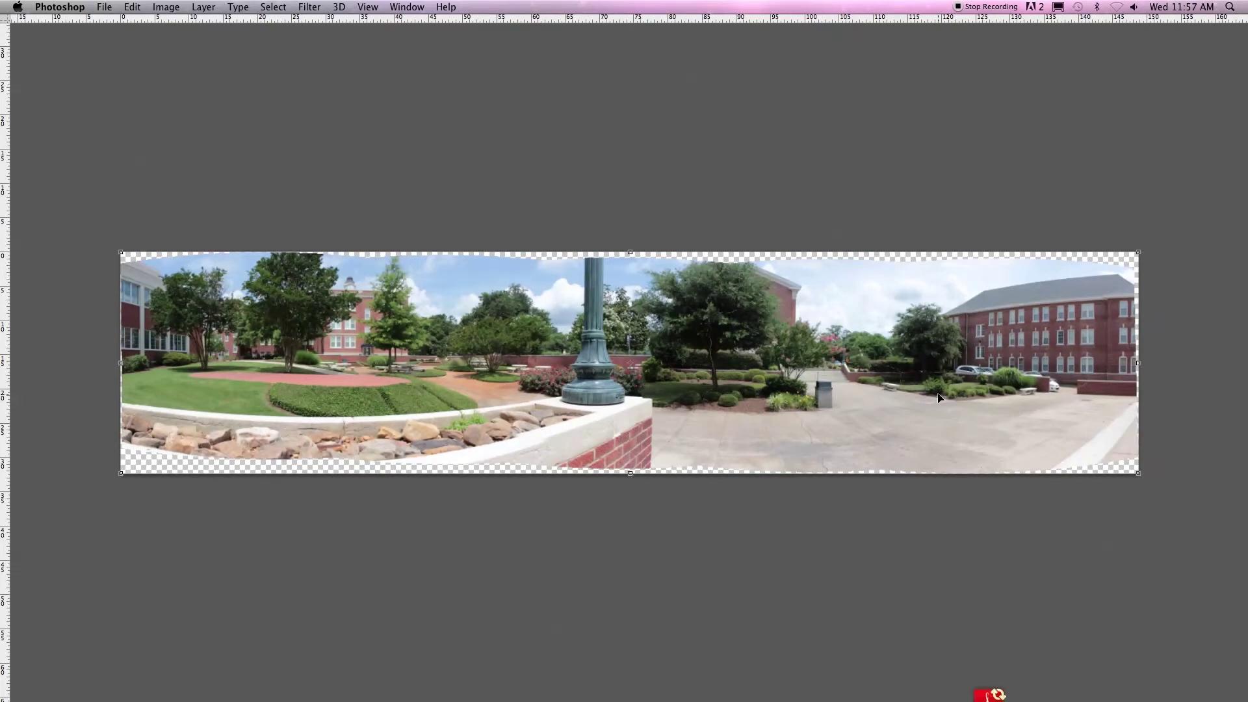
key(Tab)
key(Tab)
key(Tab)
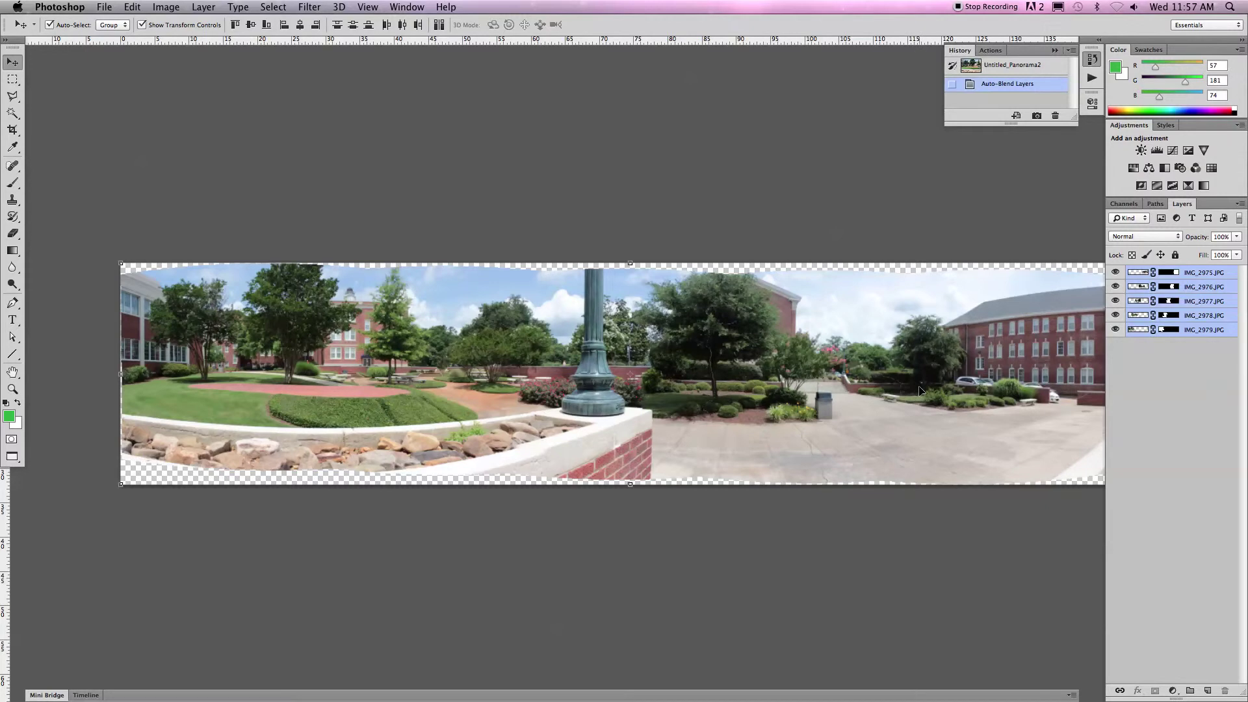
Step: Crop away the transparent edges along the top and both sides of the panorama, keeping the bottom edge
click(12, 130)
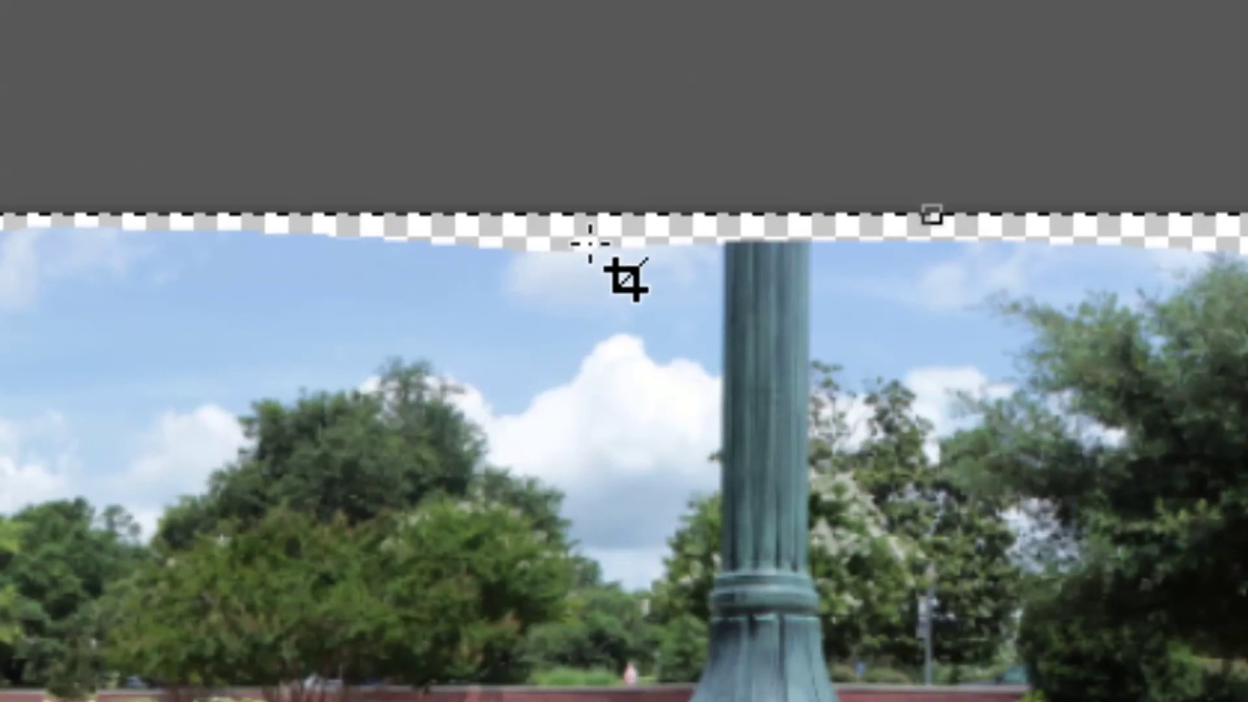
drag(928, 229, 932, 280)
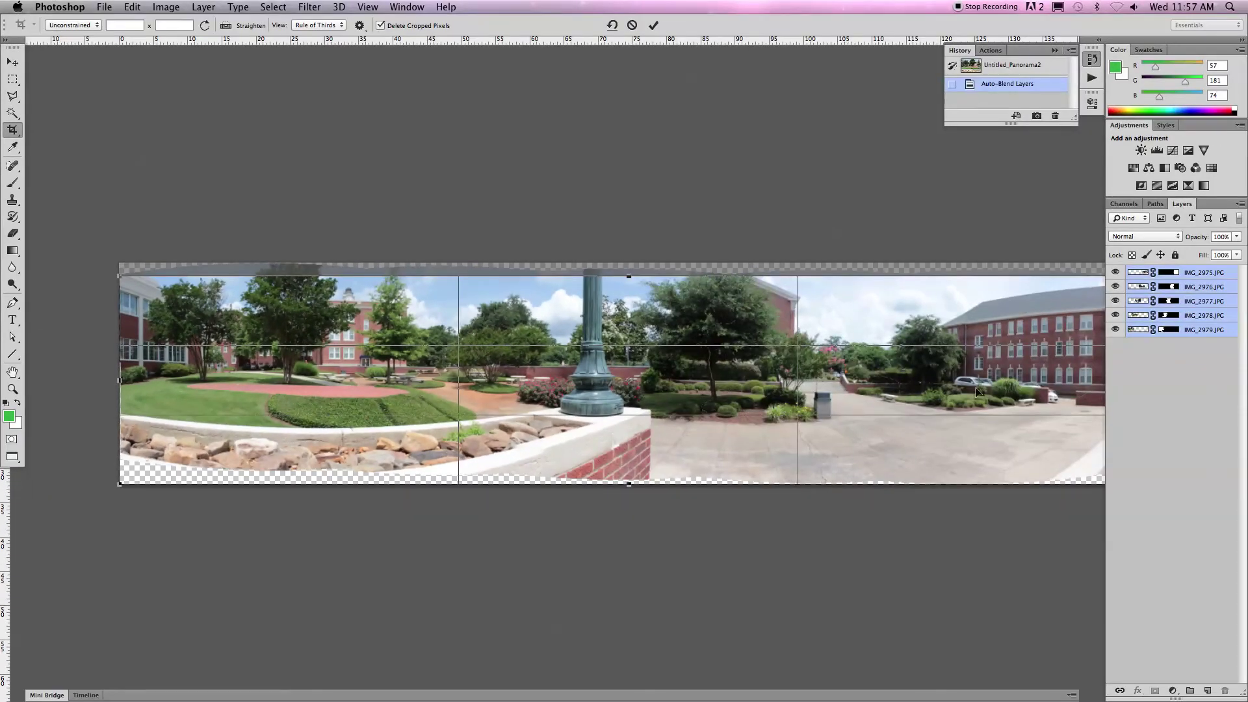
drag(124, 383, 182, 383)
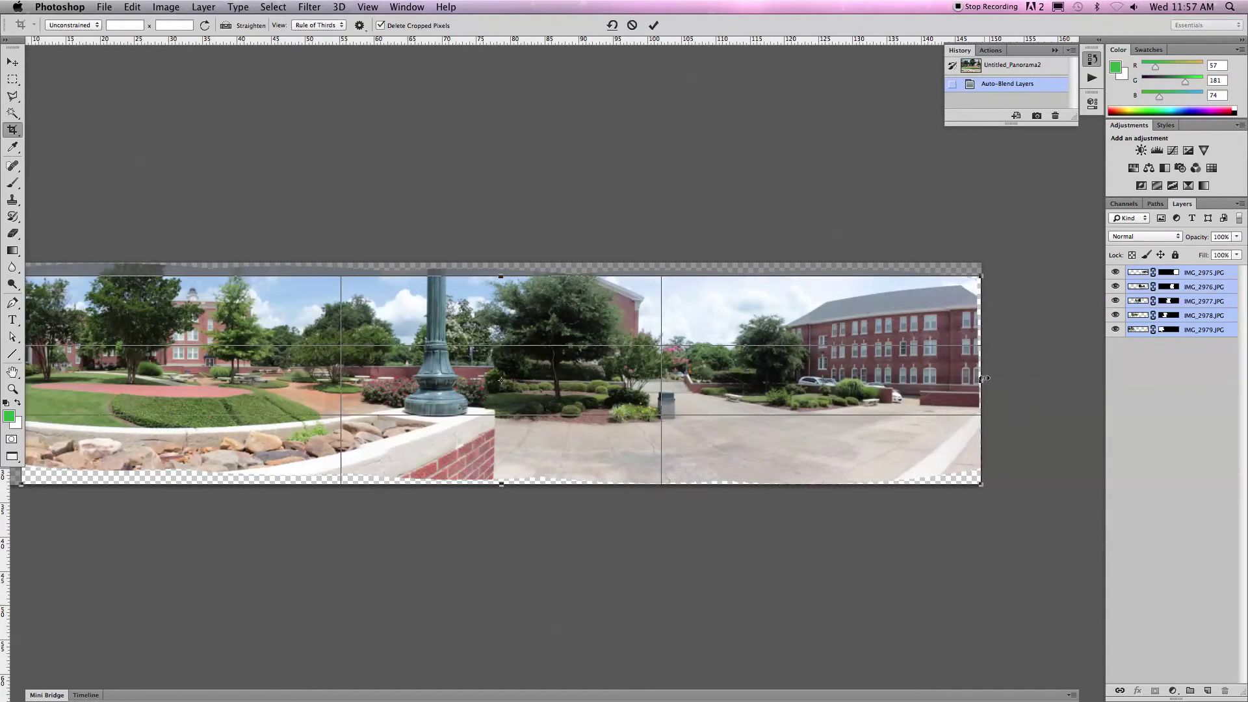
drag(985, 378, 965, 379)
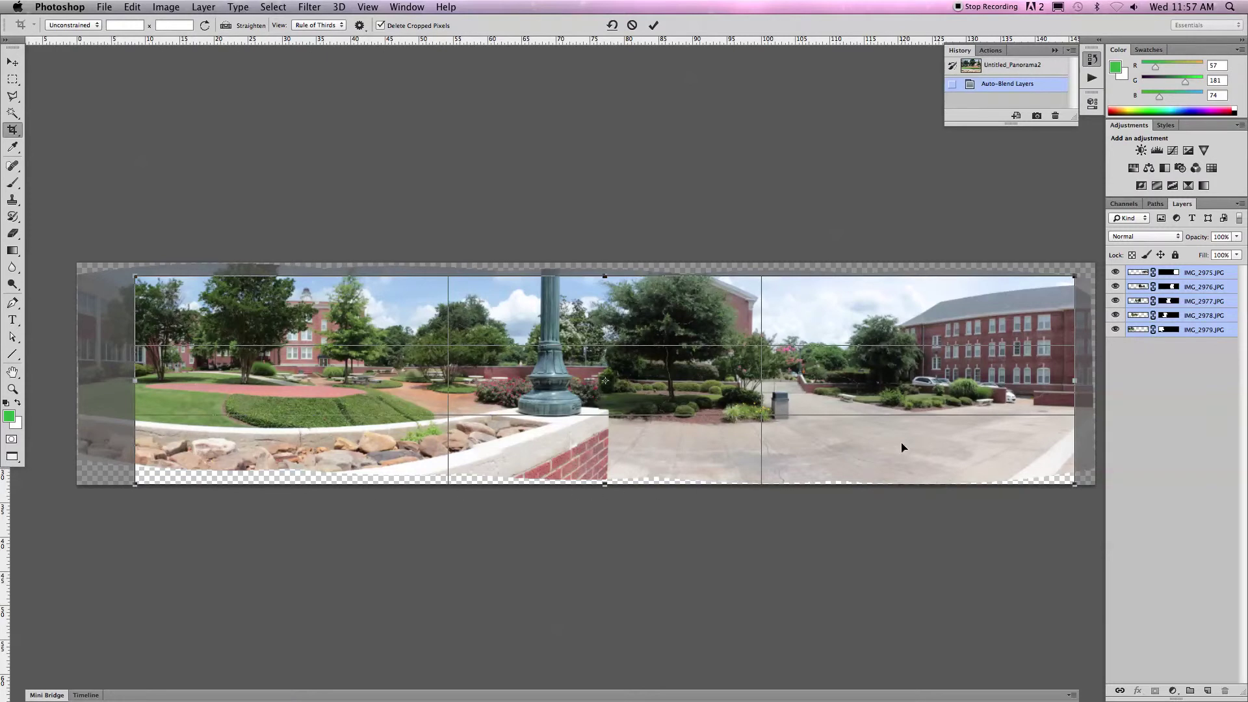
key(Return)
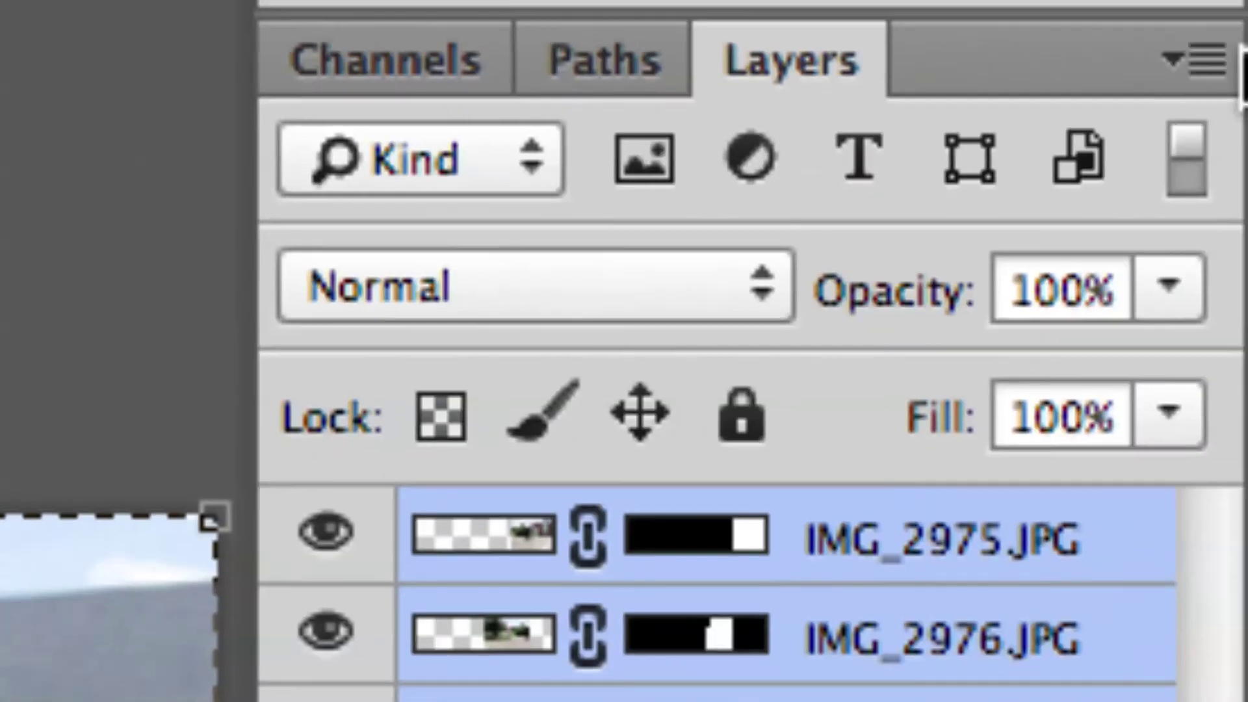
Step: Flatten the cropped panorama's layers into a single background layer
click(1202, 58)
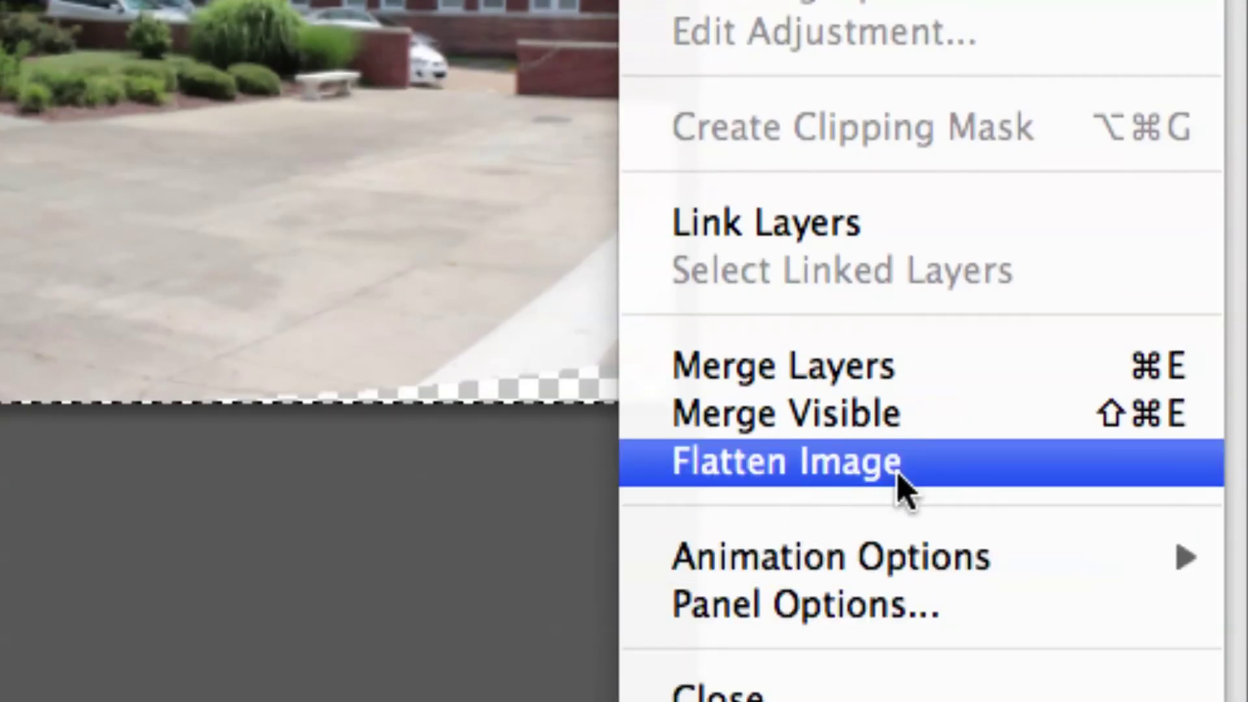
click(772, 479)
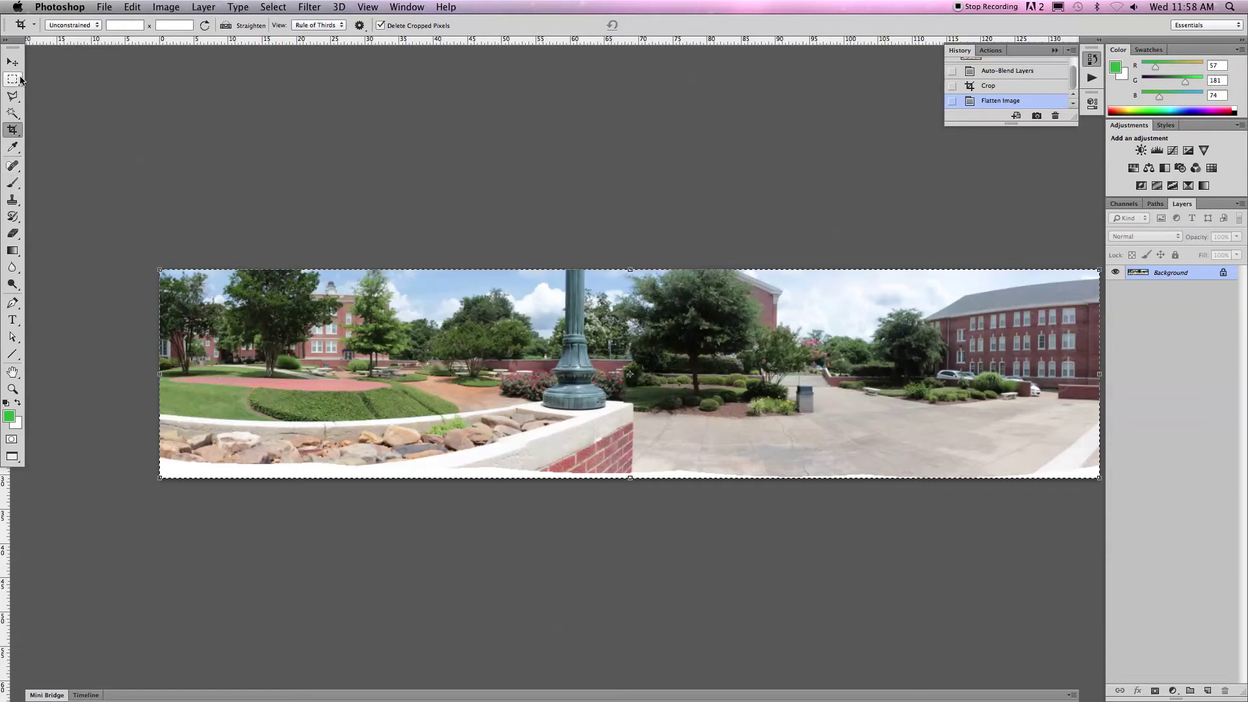
Step: Set the Magic Wand tolerance to 2 and clear the trial selection of the white bottom edge
click(12, 112)
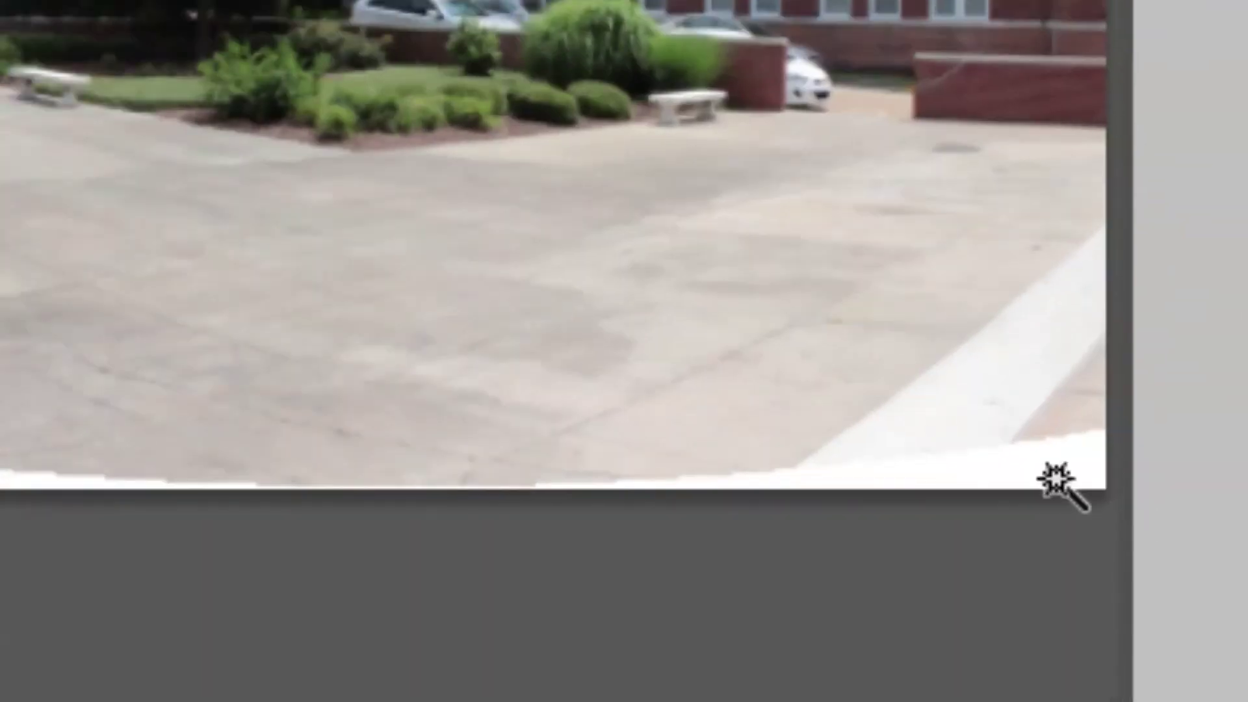
click(1049, 481)
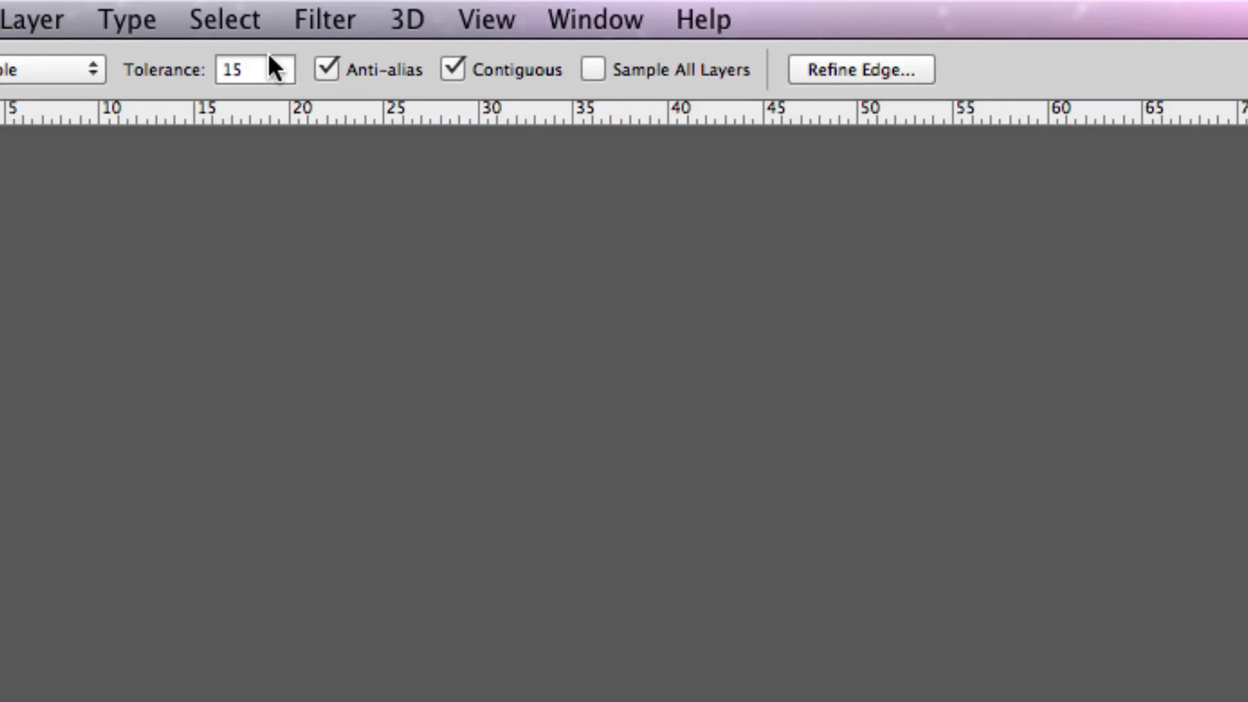
click(260, 69)
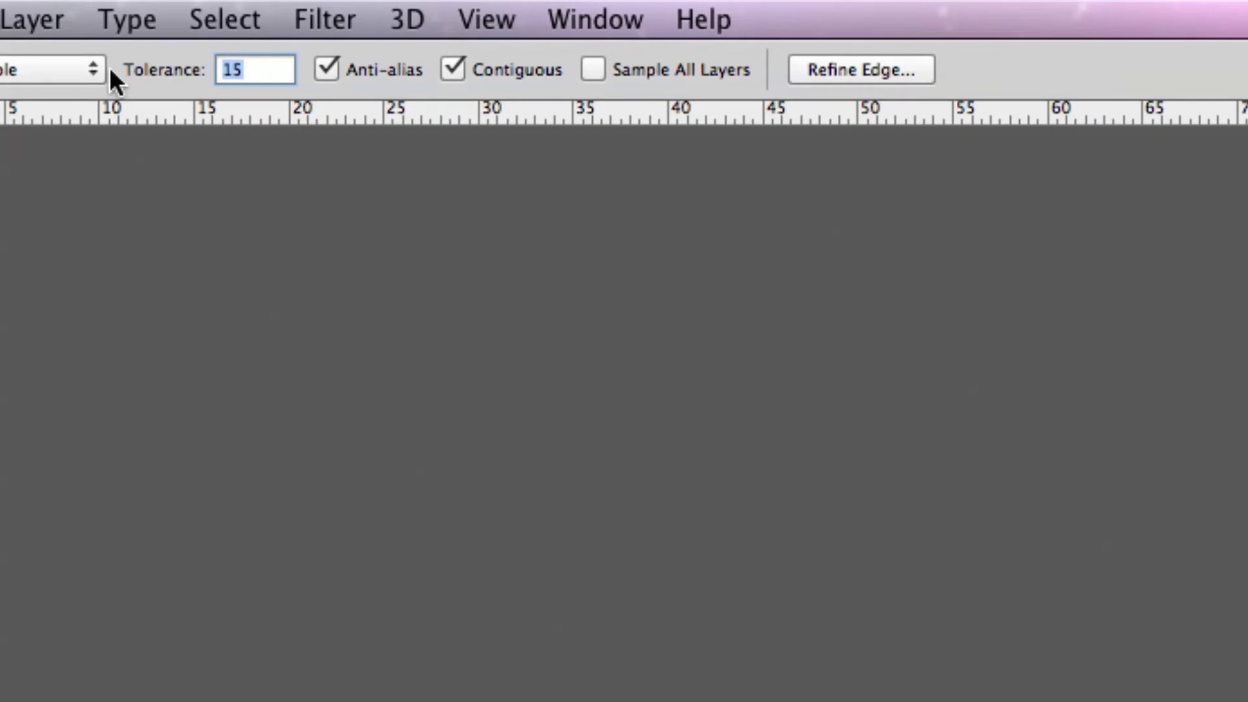
text(2)
key(Return)
key(super+d)
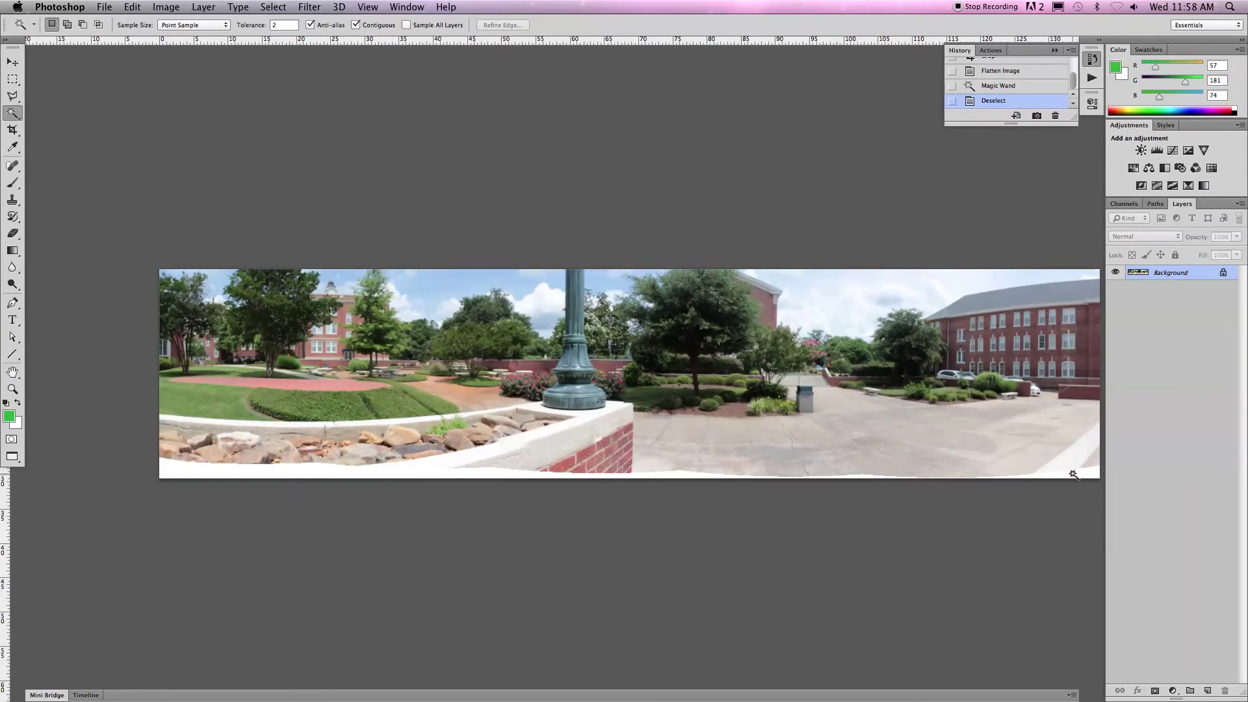
Step: Select the white strip along the panorama's bottom edge with the Magic Wand, starting near the bottom-right corner
key(super+plus)
key(super+plus)
key(super+plus)
scroll(489, 280, right, 15)
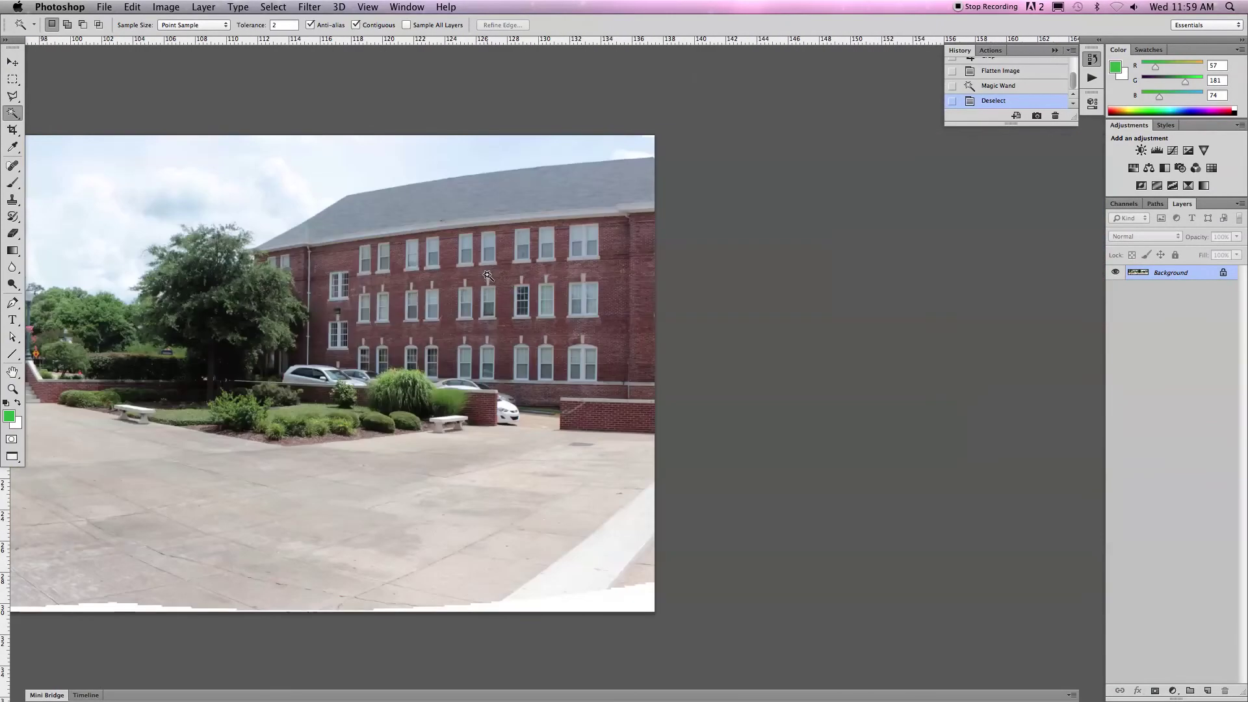
scroll(491, 289, down, 1)
scroll(491, 289, down, 2)
key(super+plus)
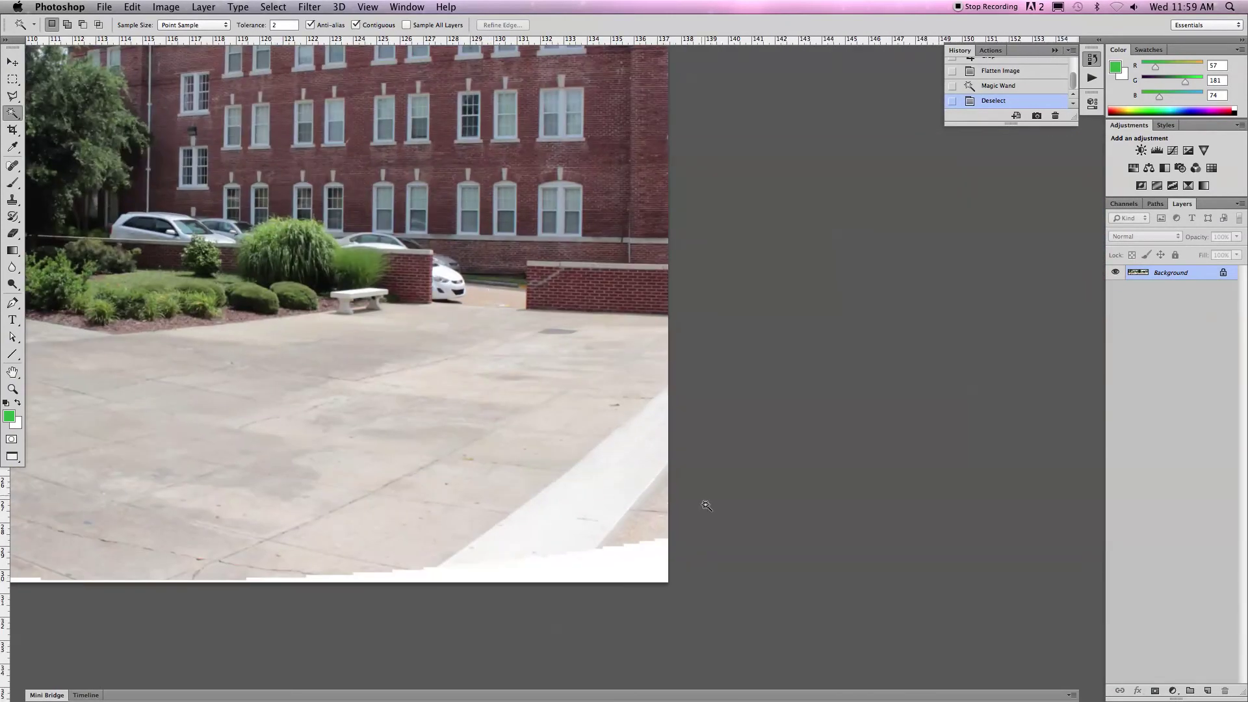
click(631, 571)
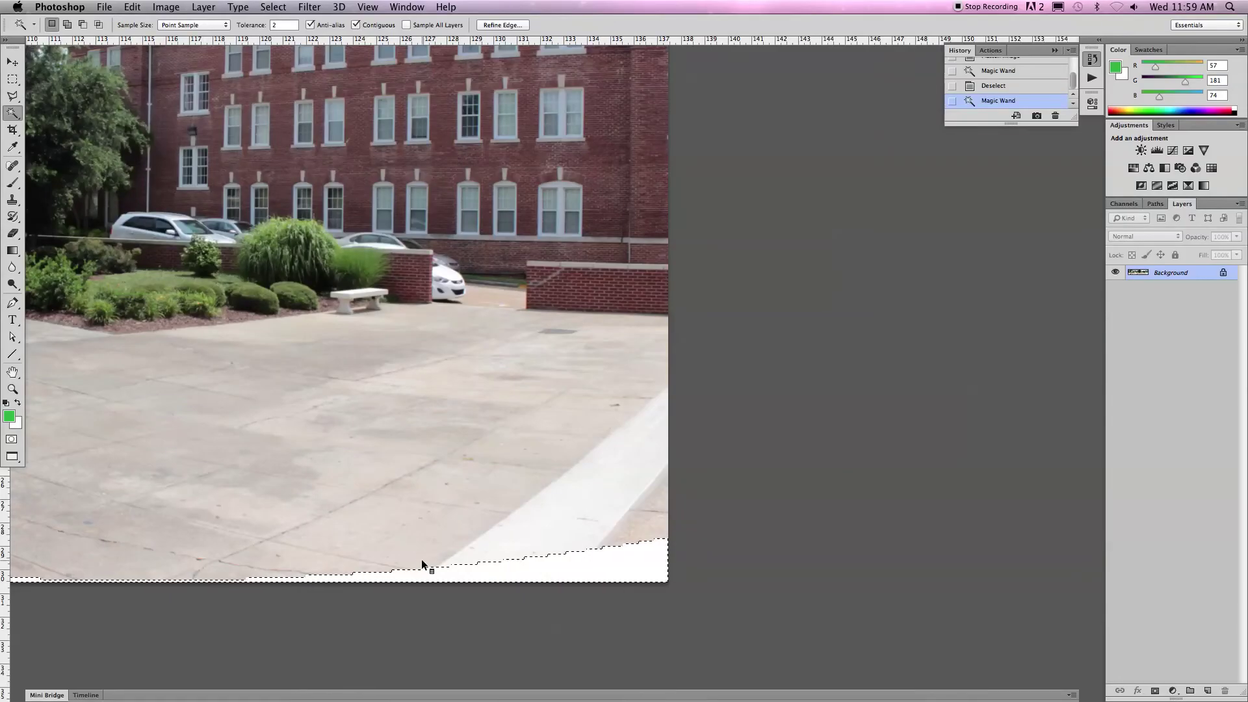
Step: Fill the selected white strip with Content-Aware contents in Normal mode at 100% opacity
key(i)
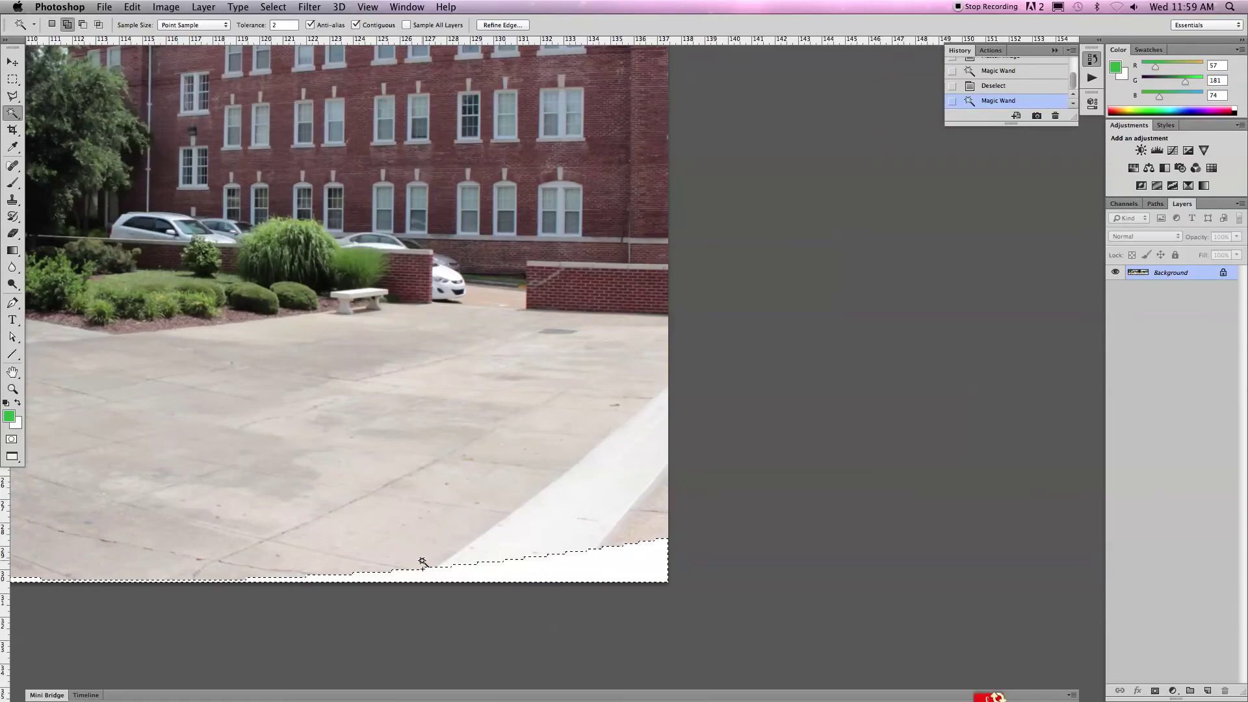
key(shift+BackSpace)
drag(286, 74, 409, 184)
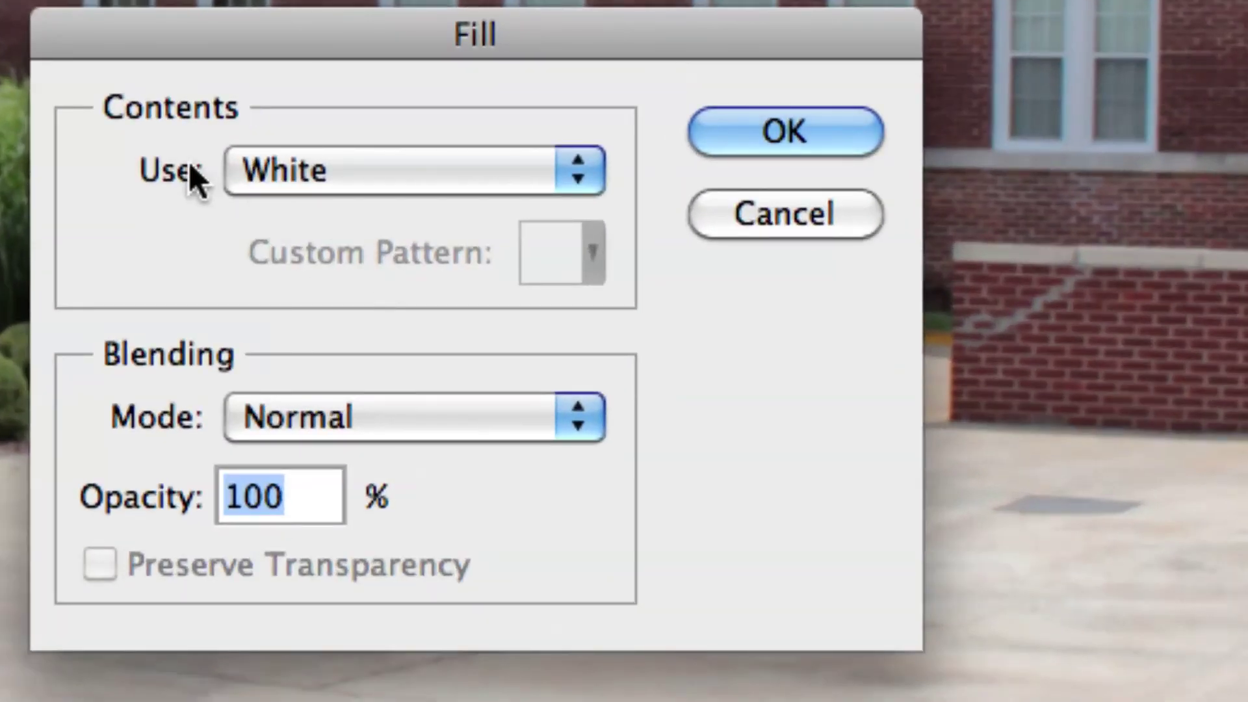
click(260, 170)
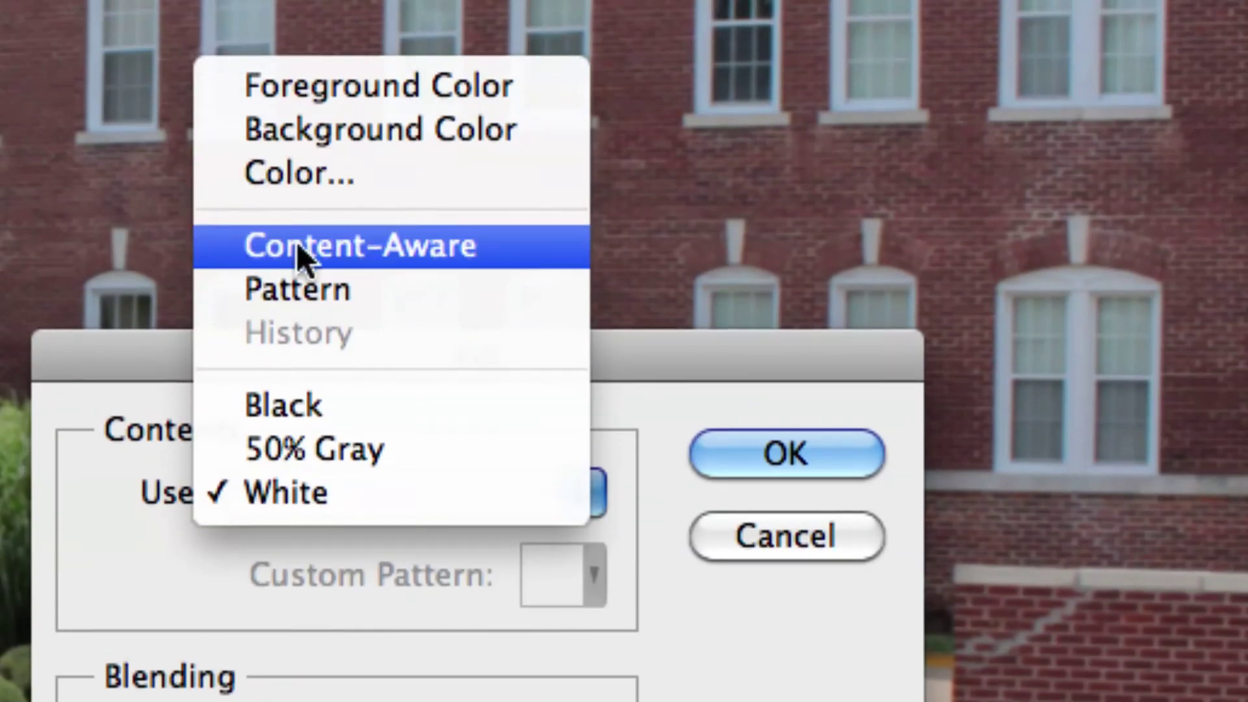
click(431, 249)
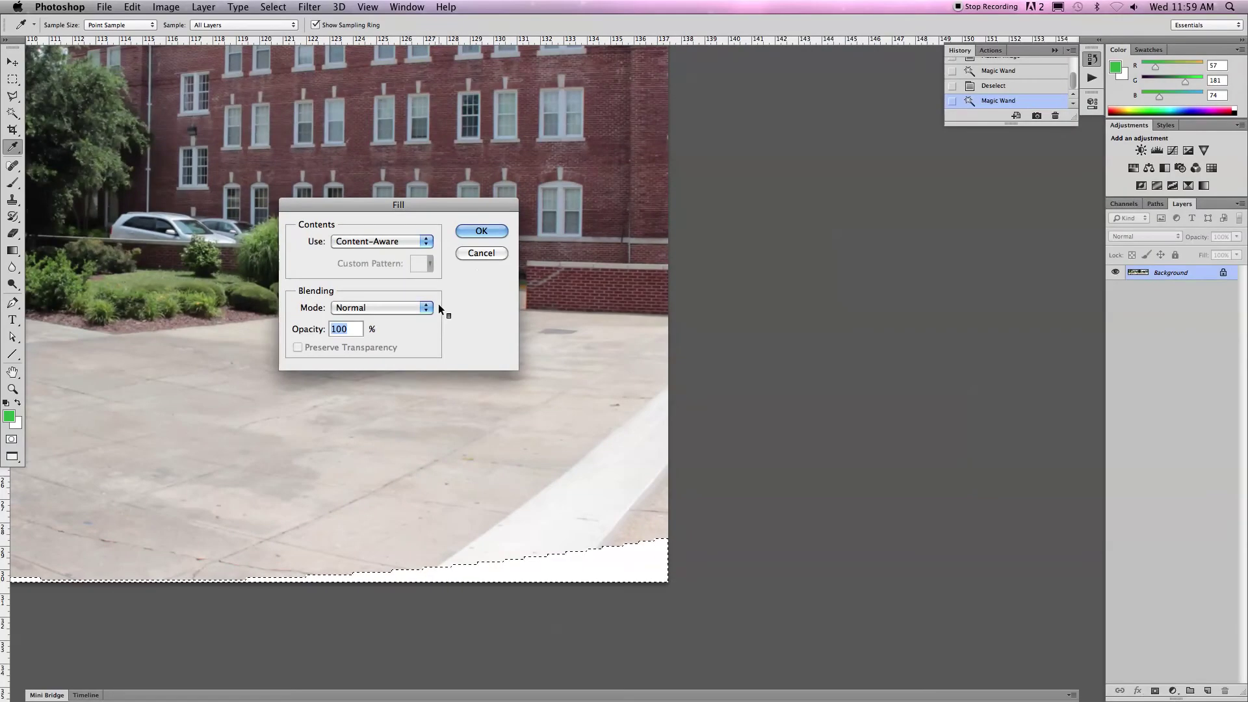
click(479, 231)
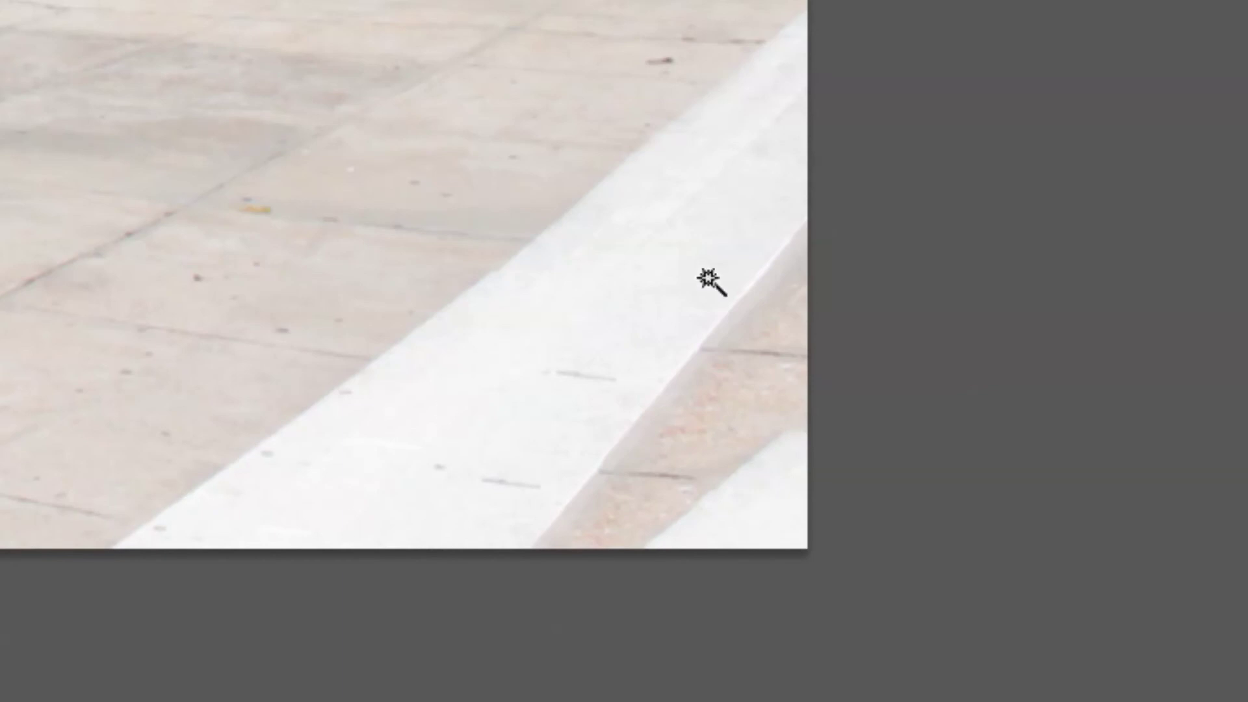
Step: Examine the filled pavement along the panorama's bottom edge from the right corner to the brick wall
scroll(565, 419, left, 10)
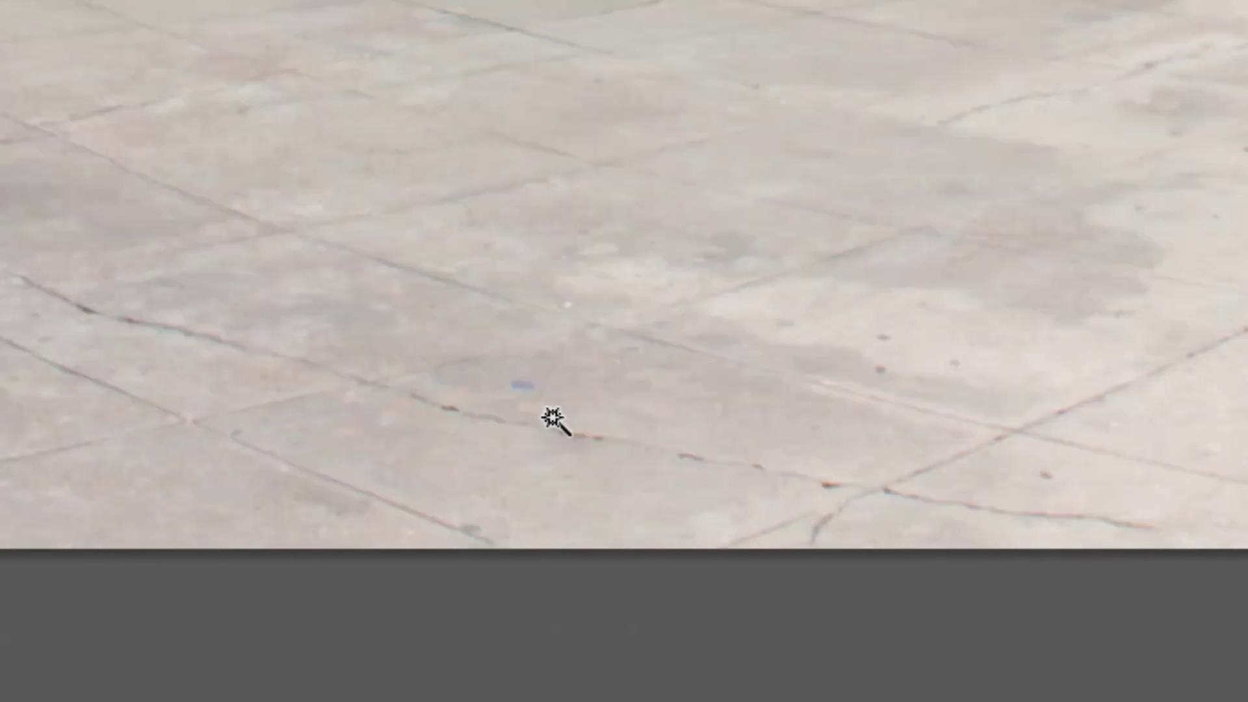
scroll(555, 421, left, 10)
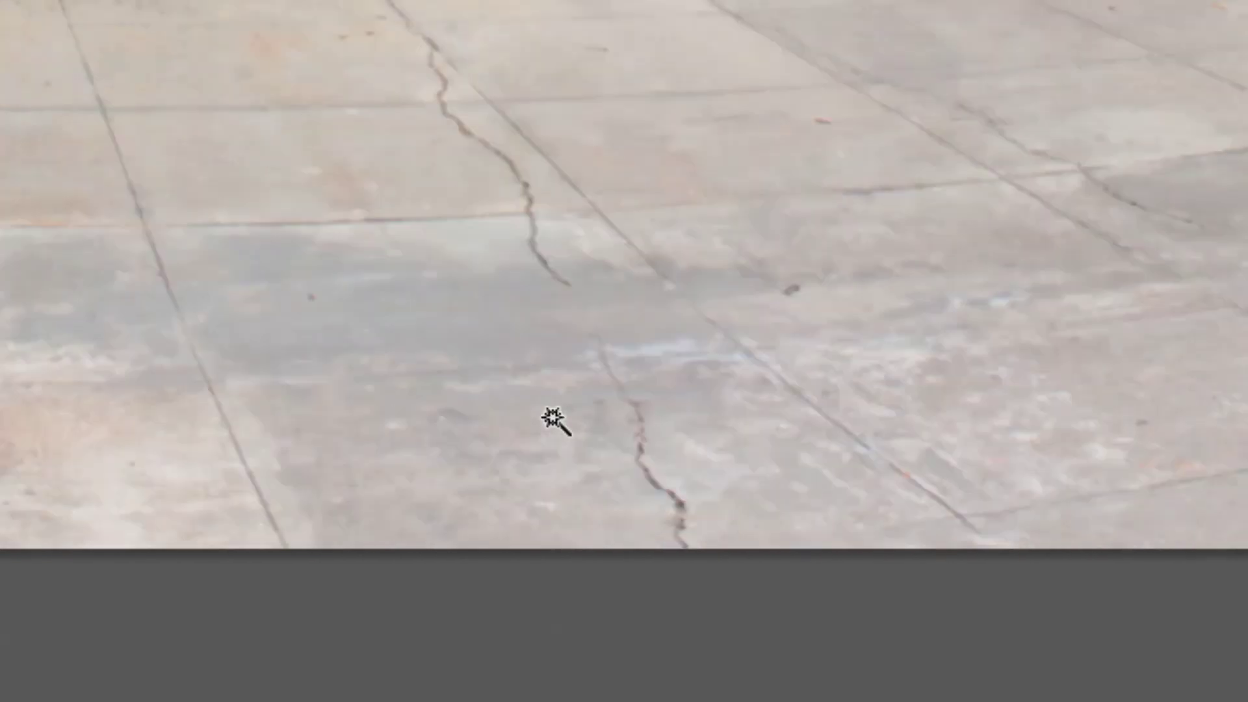
scroll(552, 419, left, 10)
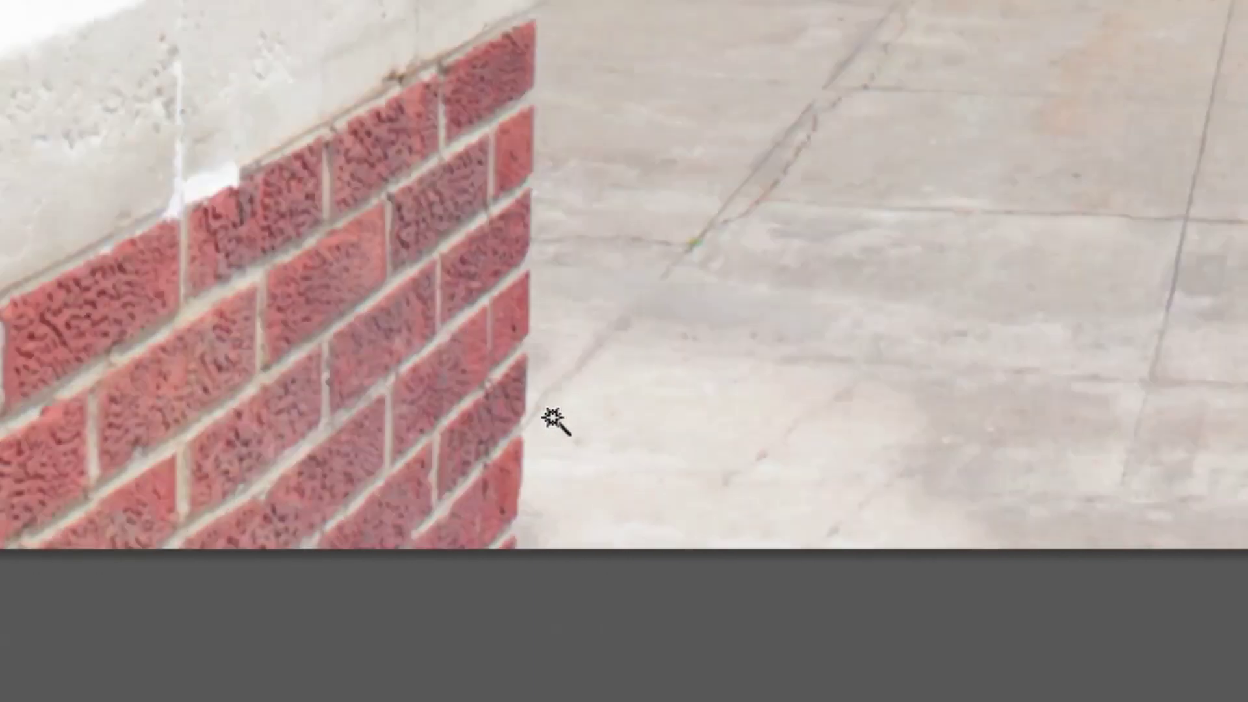